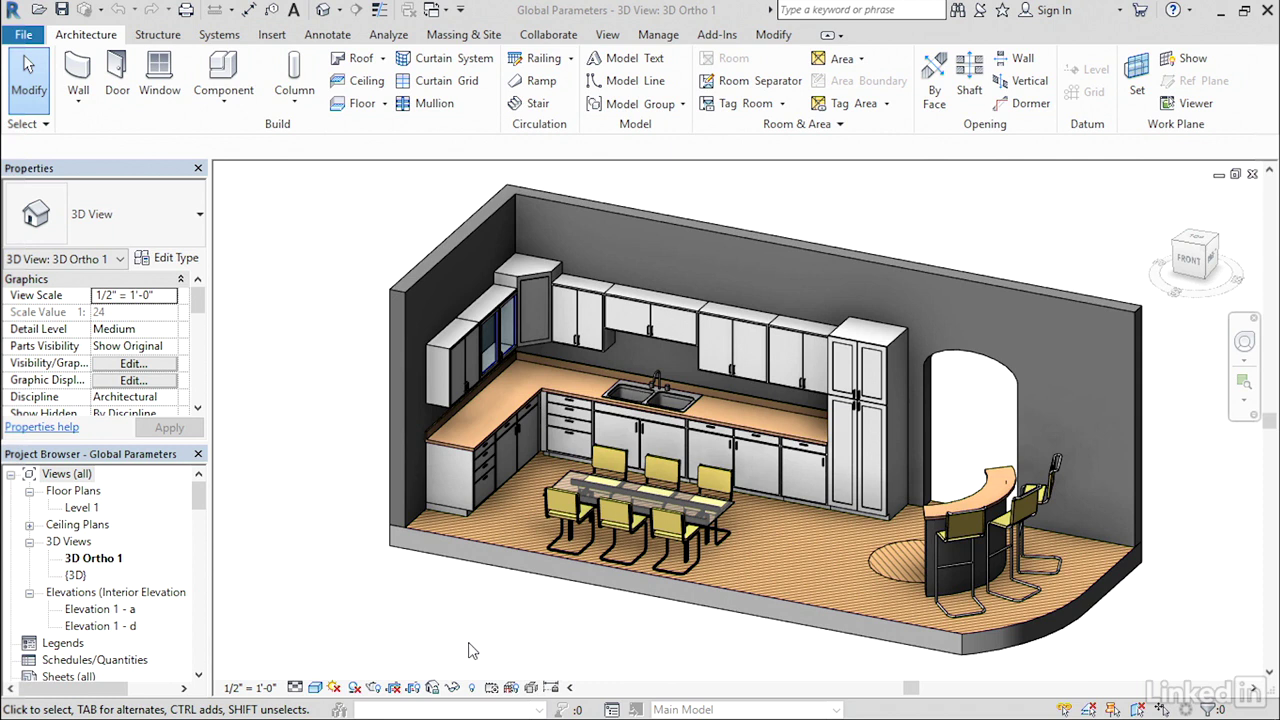
- In Global Parameters, set Cabinet Mounting Height to 5' 6" so Sink Cabinet follows at 6' 6", and apply
click(472, 633)
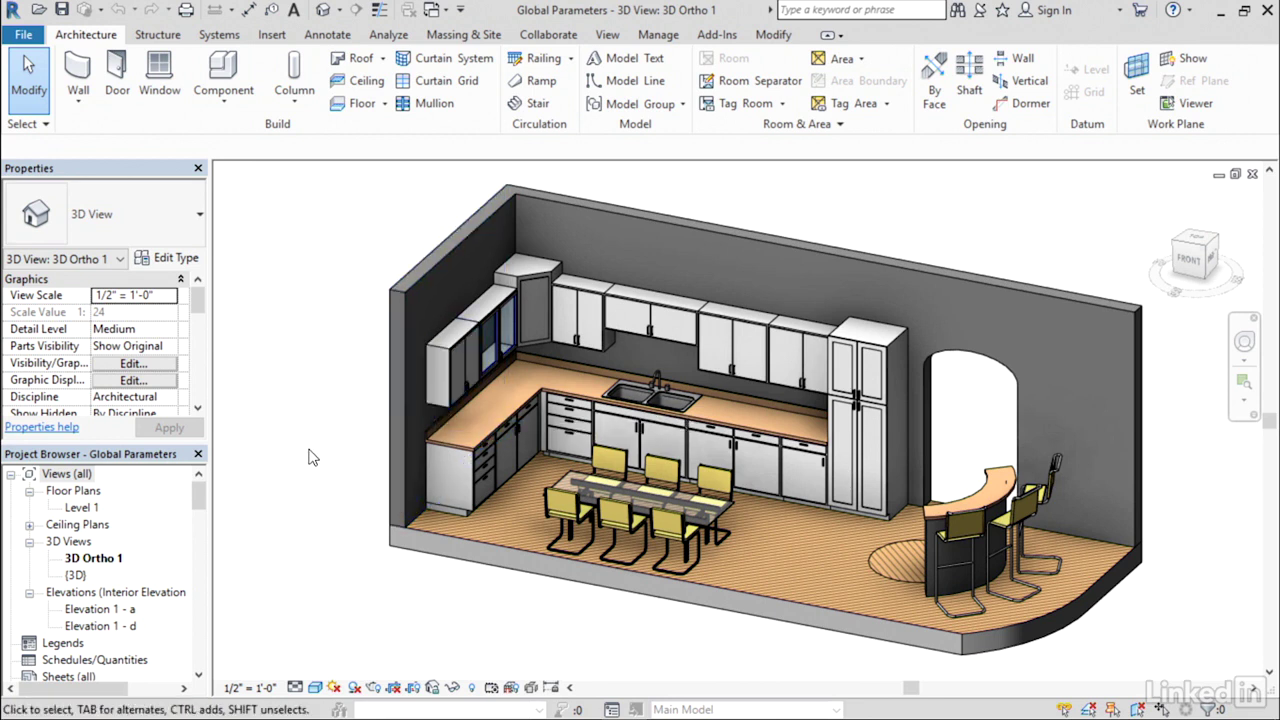
click(657, 35)
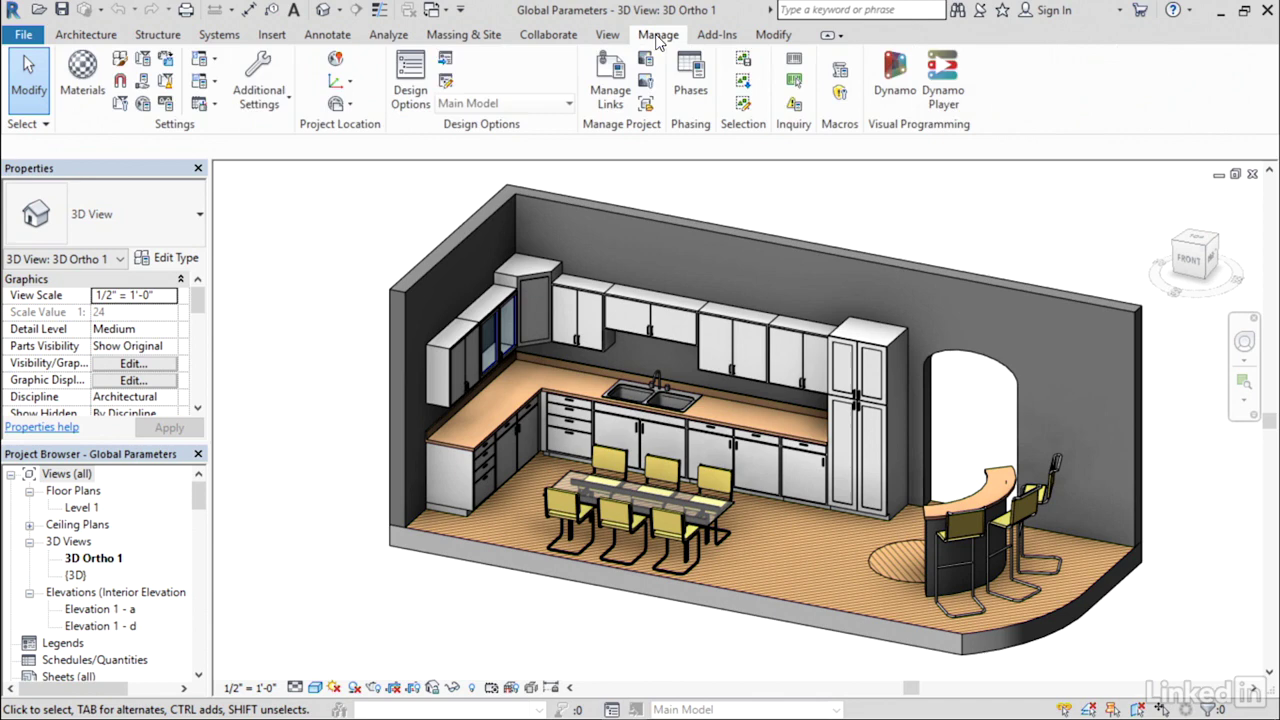
click(142, 106)
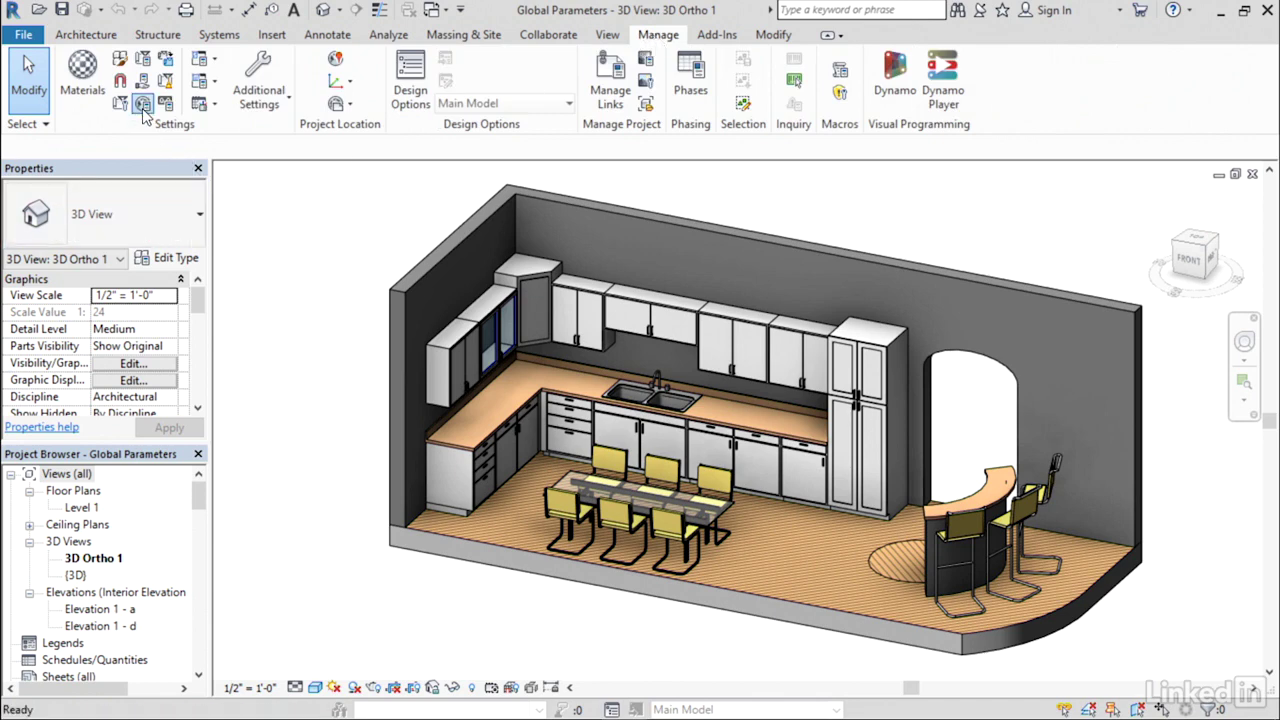
click(207, 386)
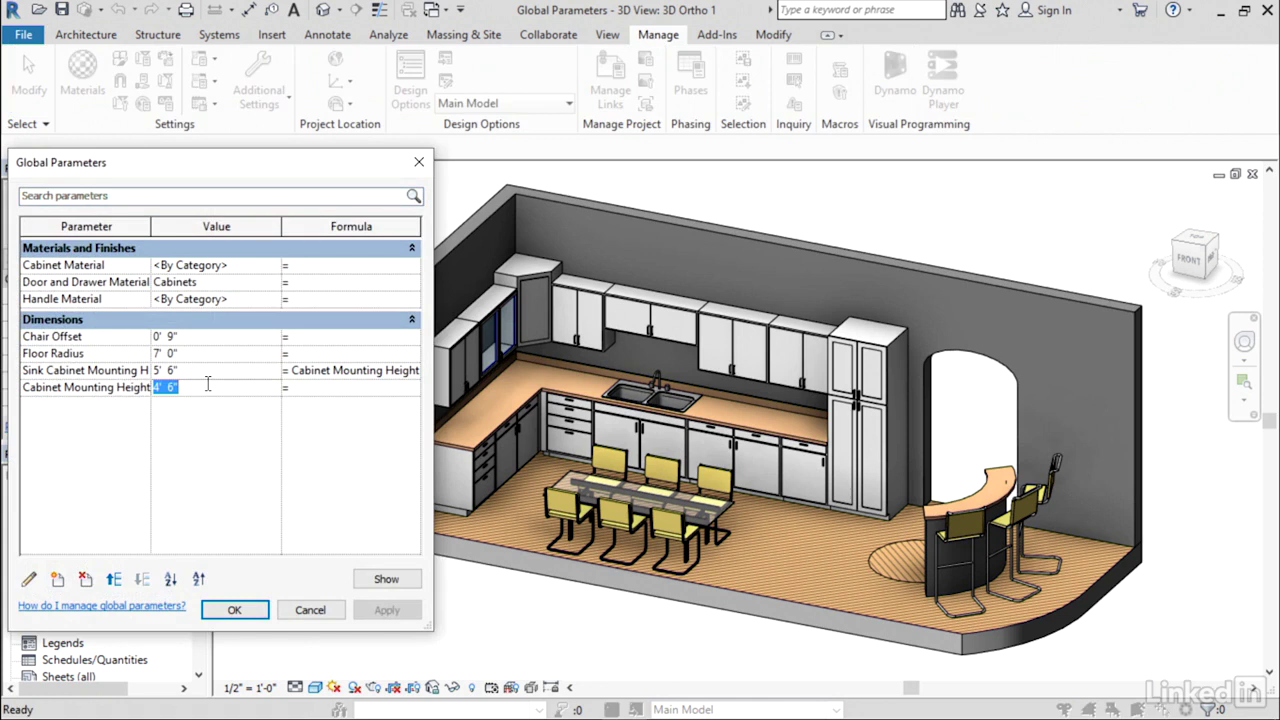
text(5')
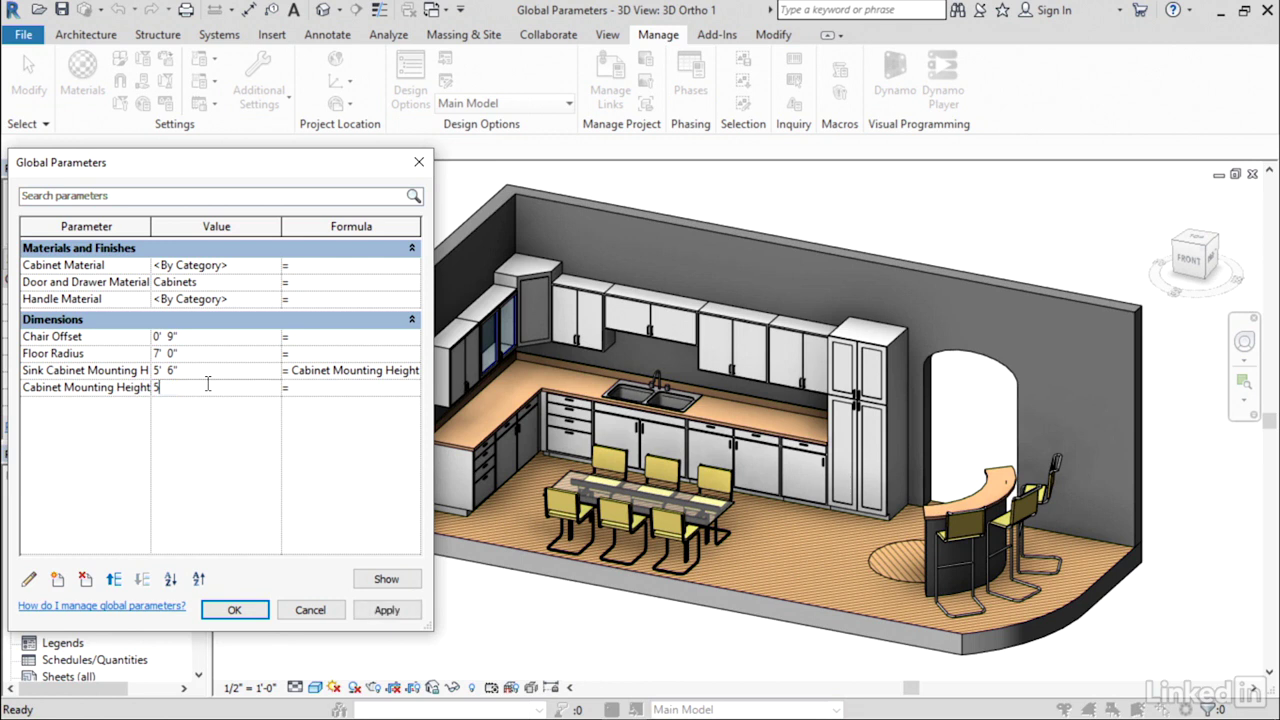
text( 6)
key(Tab)
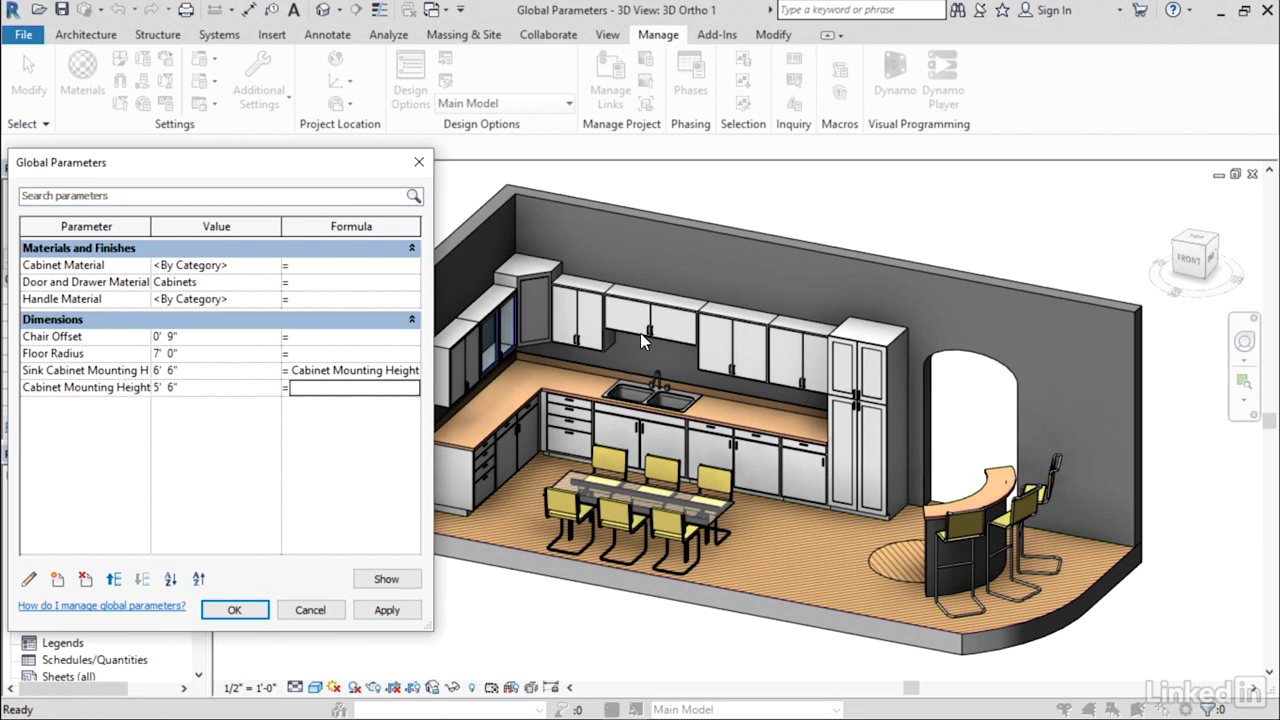
click(349, 371)
drag(313, 372, 437, 380)
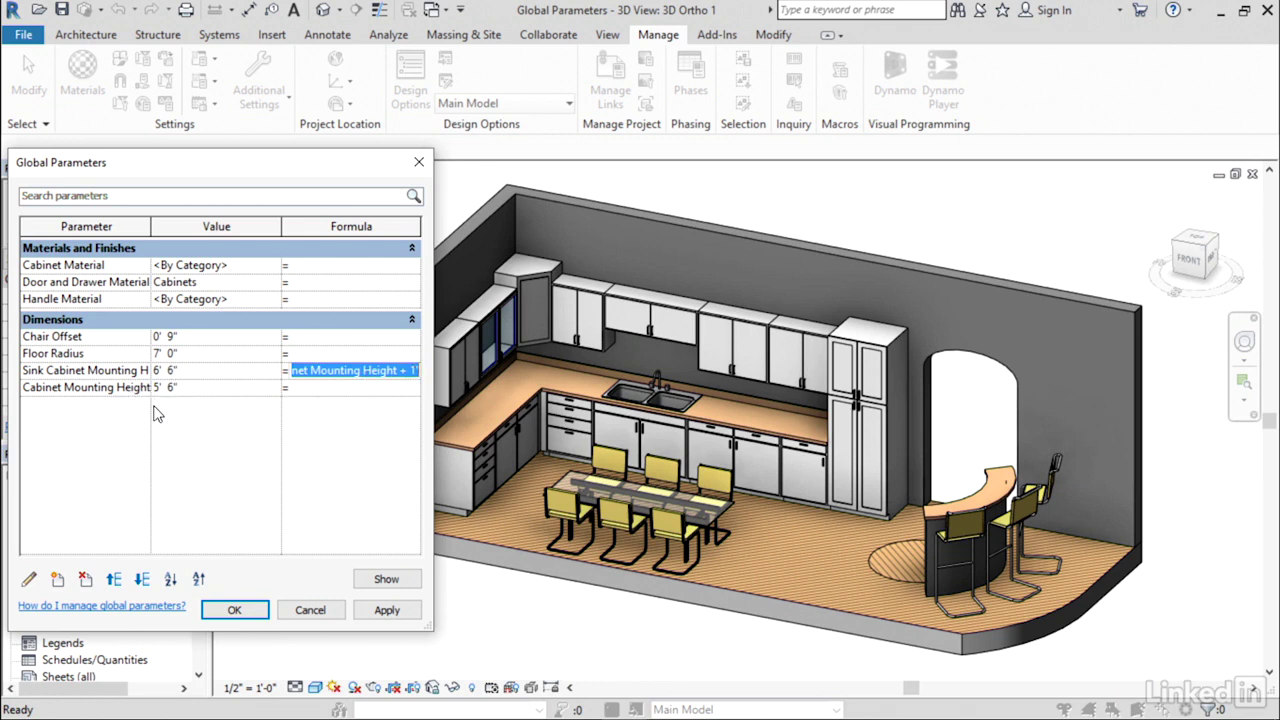
click(372, 614)
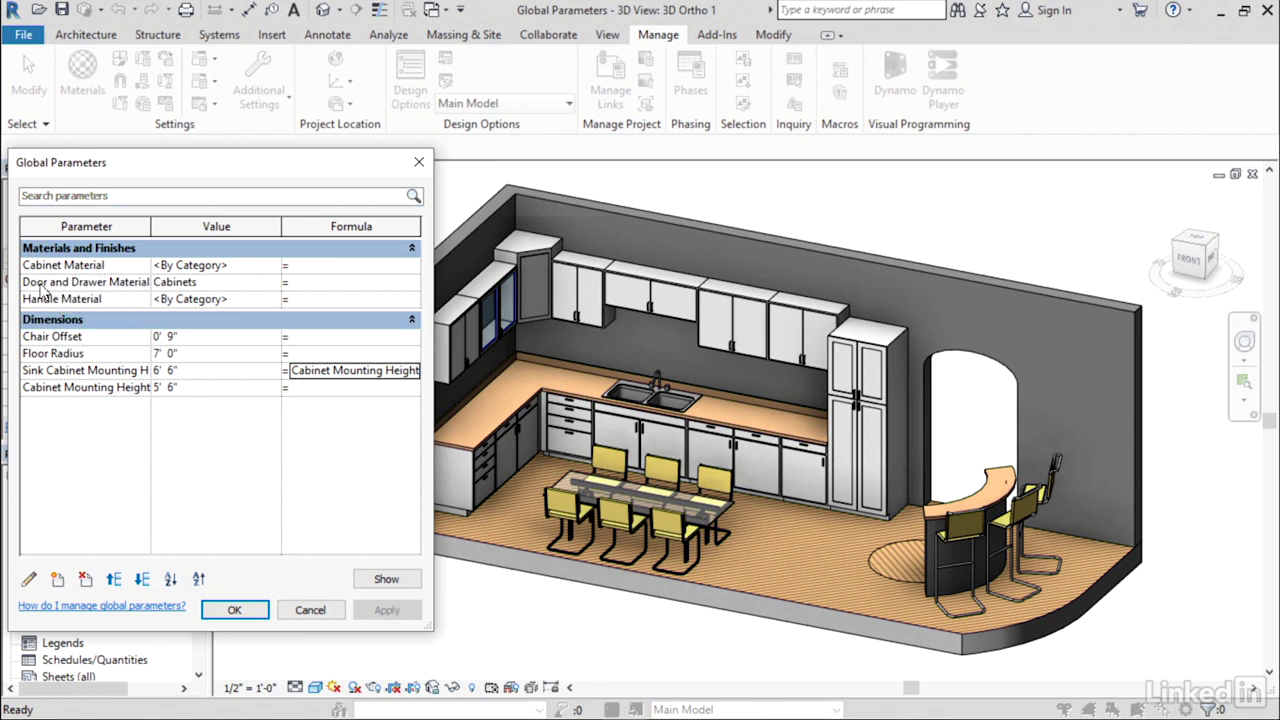
- Set Cabinet Material to Birch from a 'wood' material search and apply it
click(241, 265)
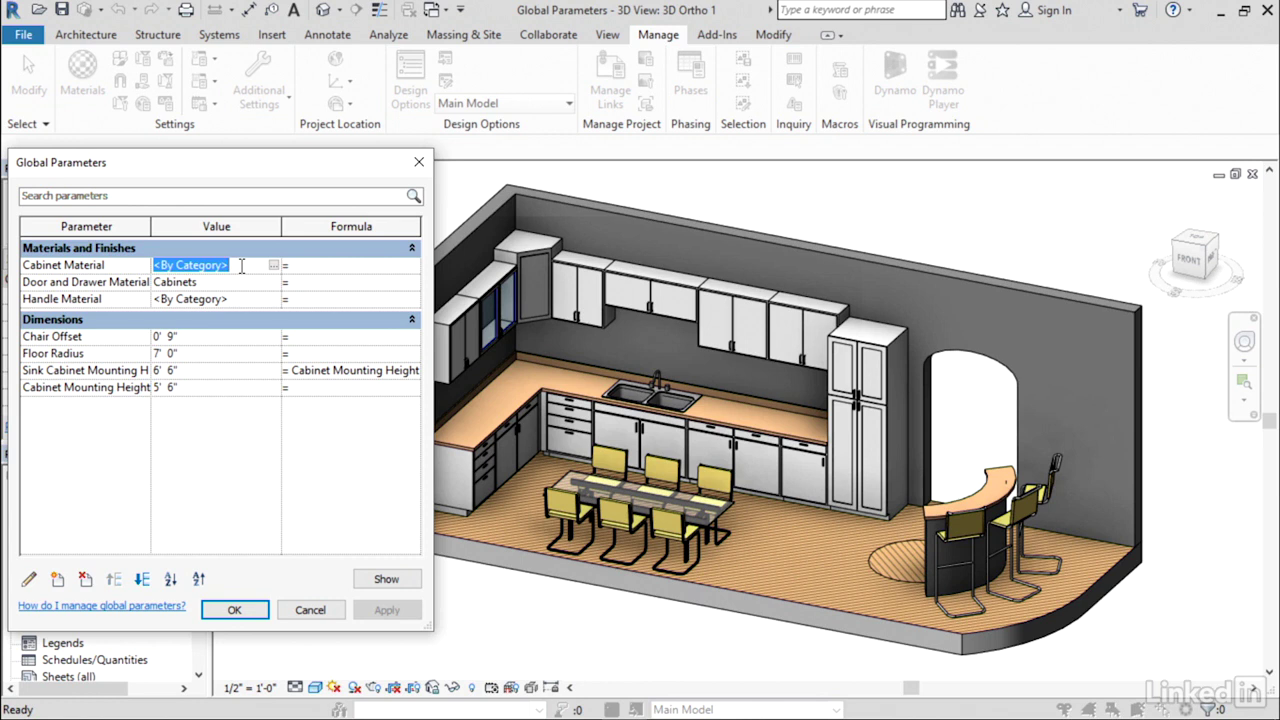
click(273, 265)
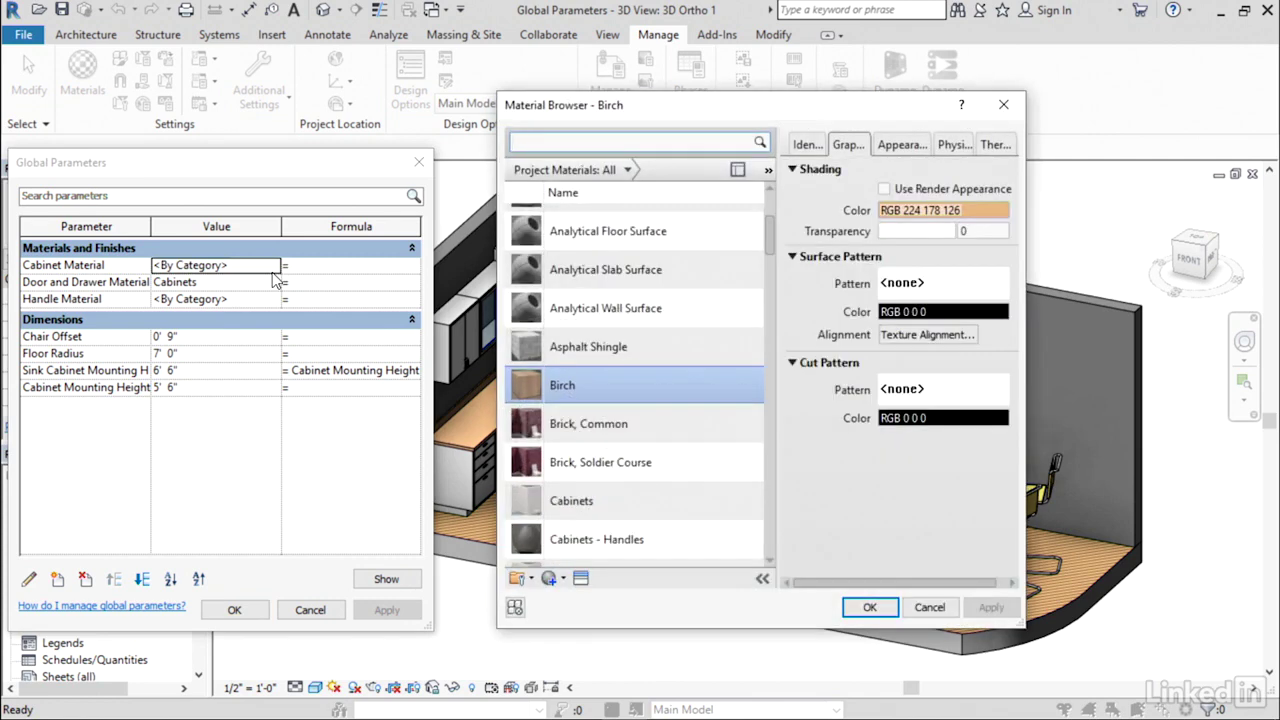
click(549, 145)
text(wood)
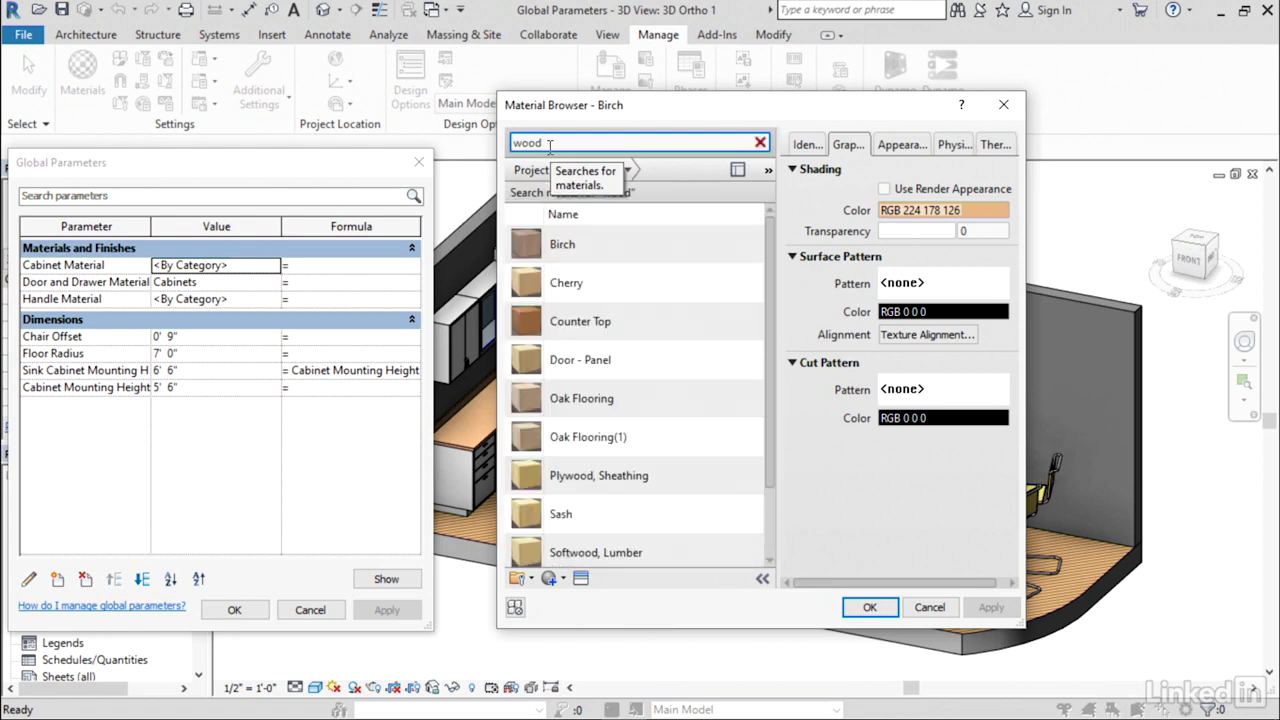
click(594, 250)
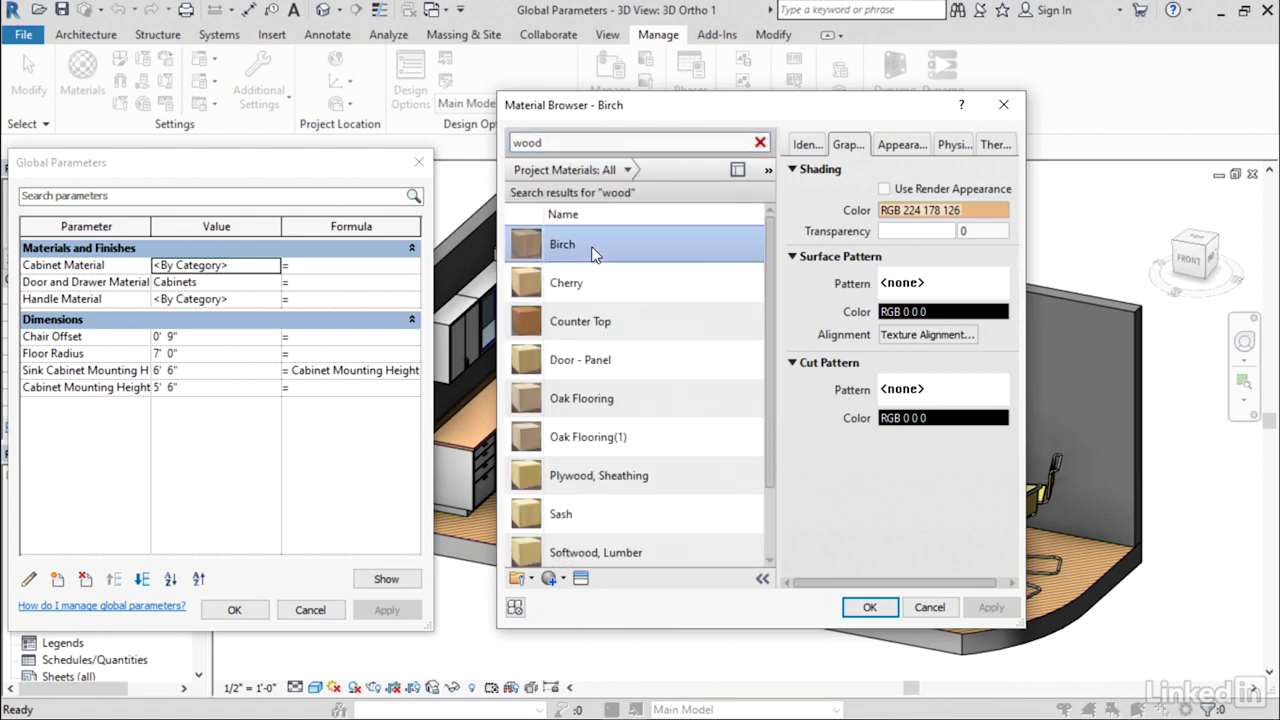
scroll(680, 530, down, 1)
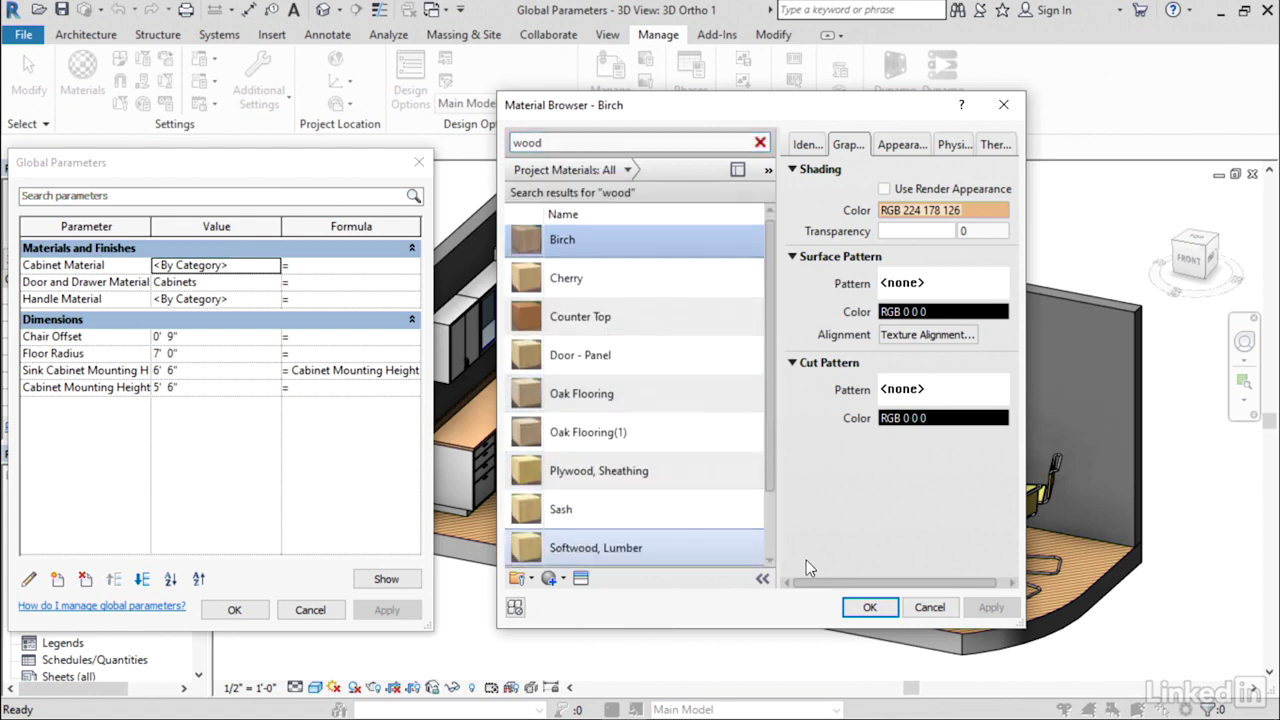
click(870, 609)
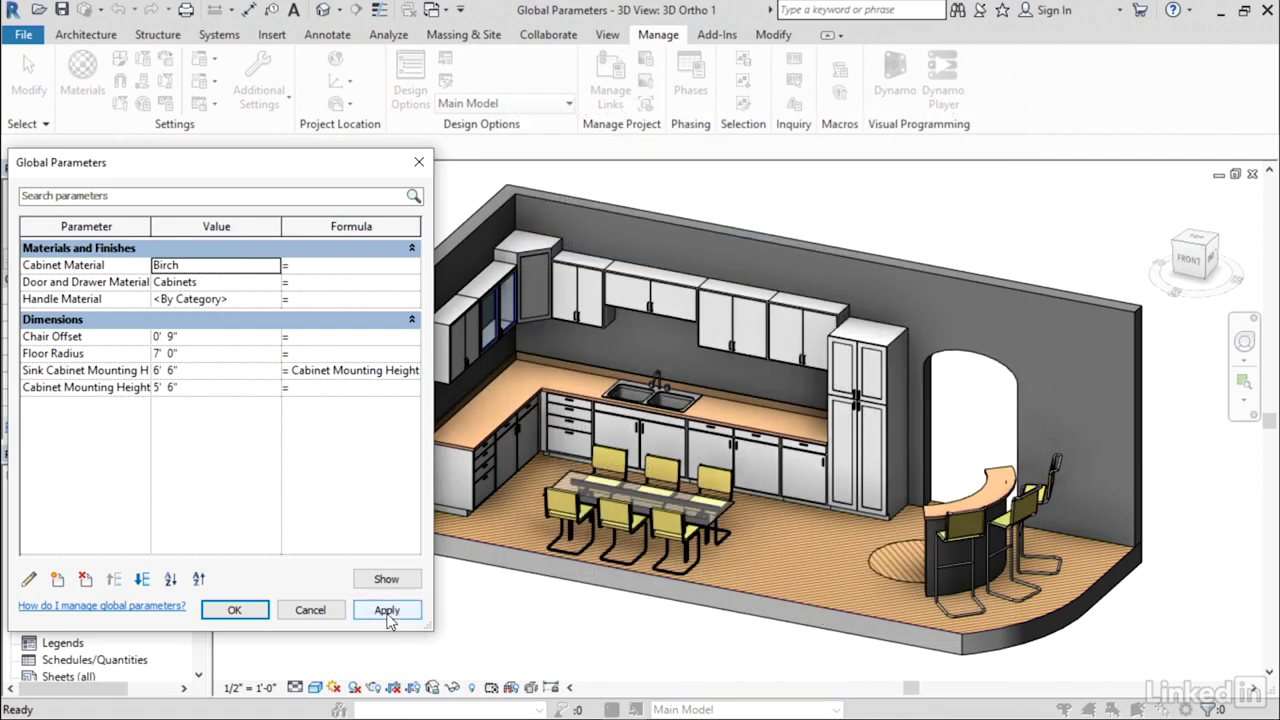
click(387, 612)
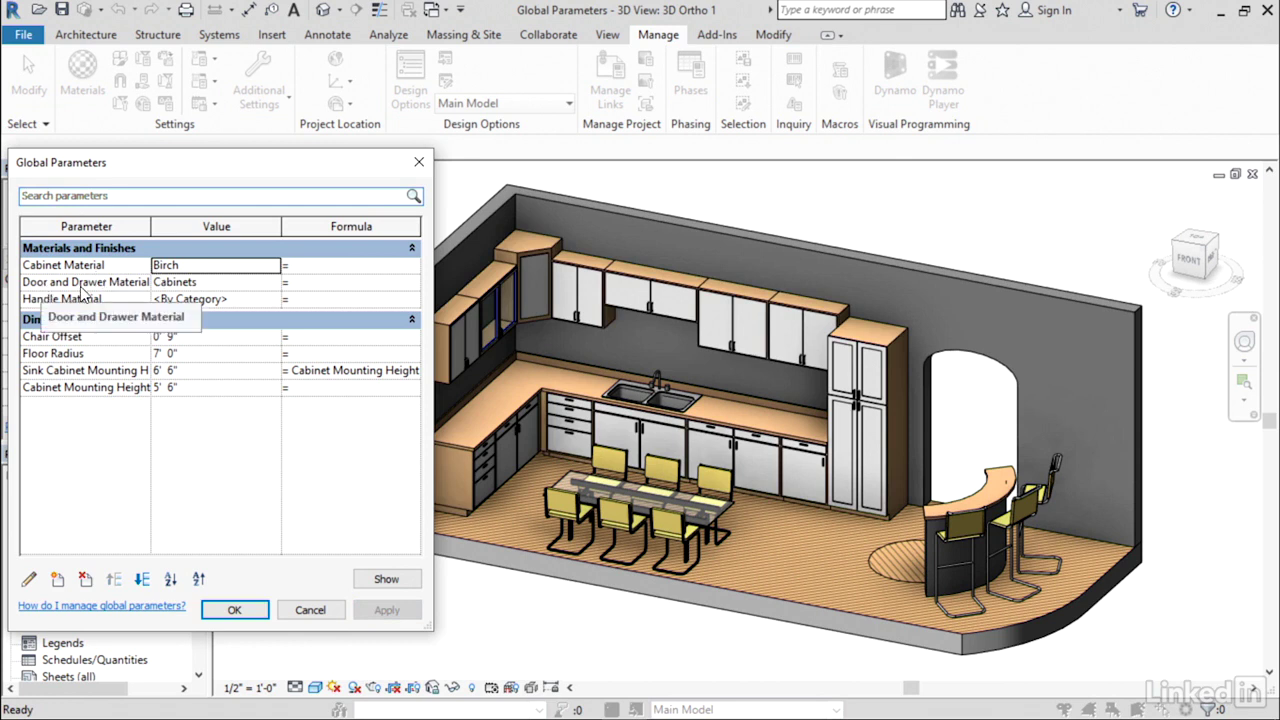
- Set the Door and Drawer Material global parameter to Birch and apply it
click(201, 267)
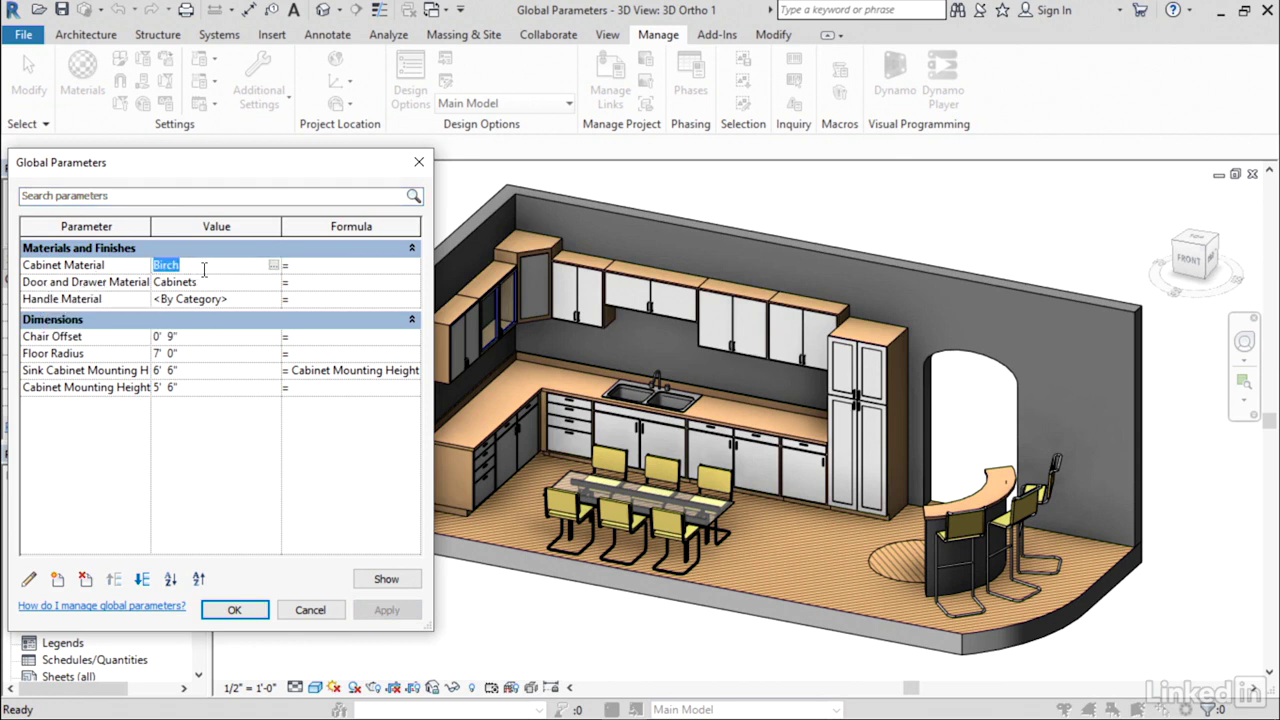
click(210, 282)
text(Birch)
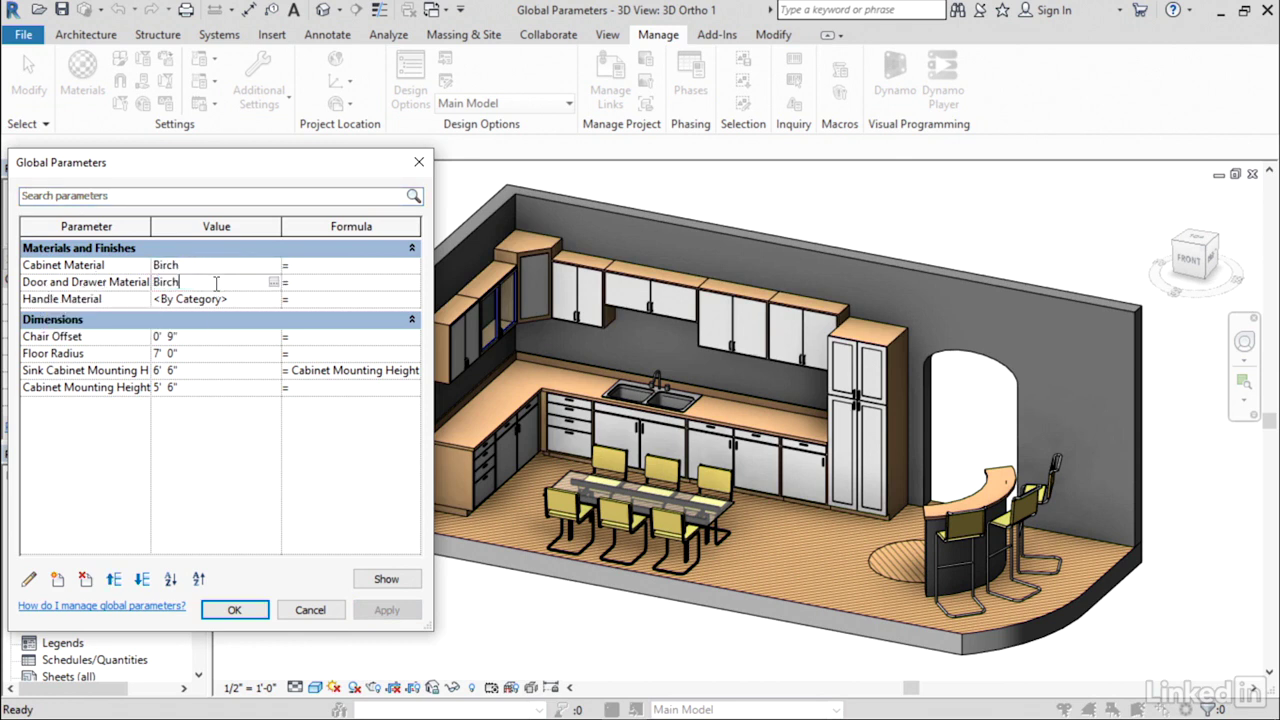
click(350, 541)
click(387, 609)
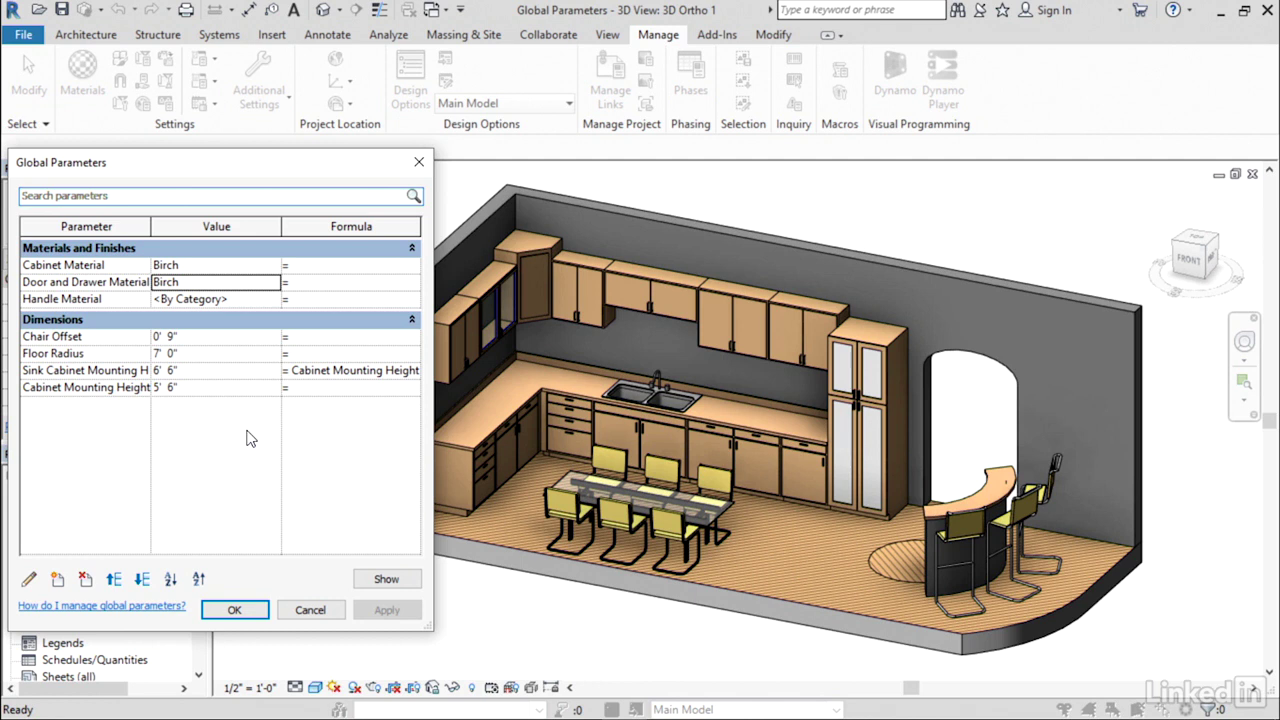
- Lower Cabinet Mounting Height to 4' 6", apply, and close Global Parameters
click(208, 390)
text(4 6)
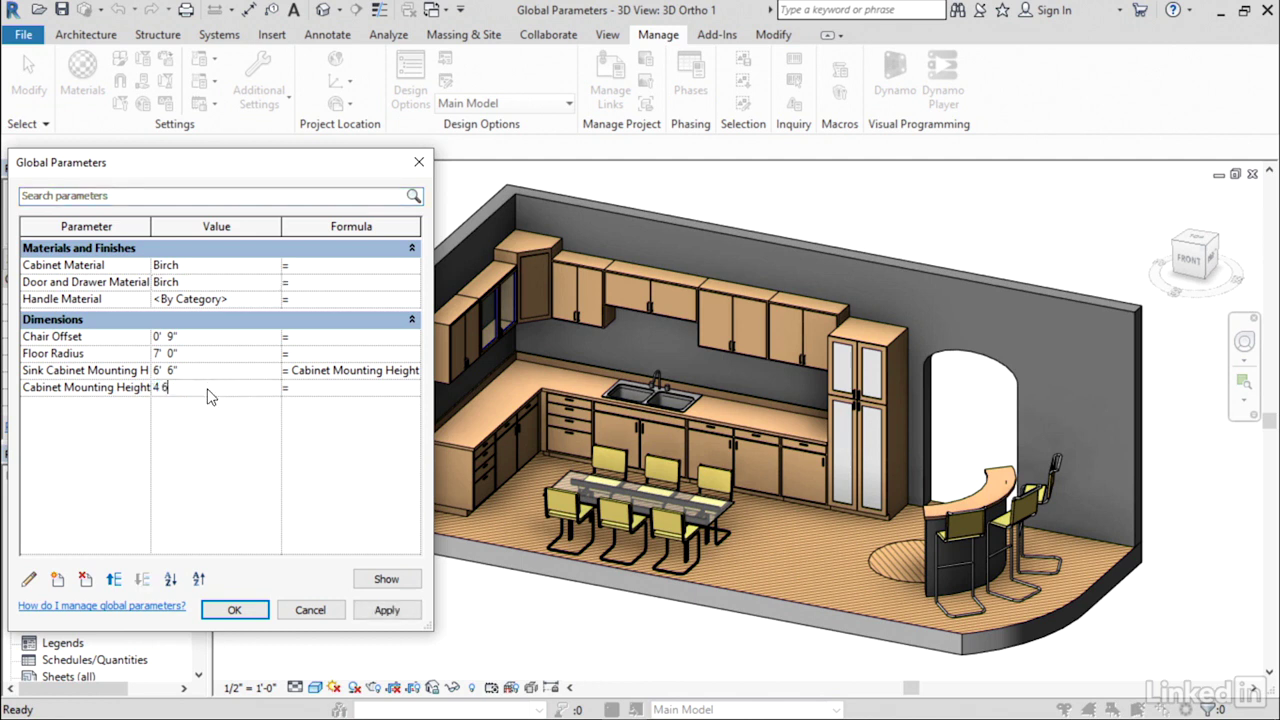
key(Tab)
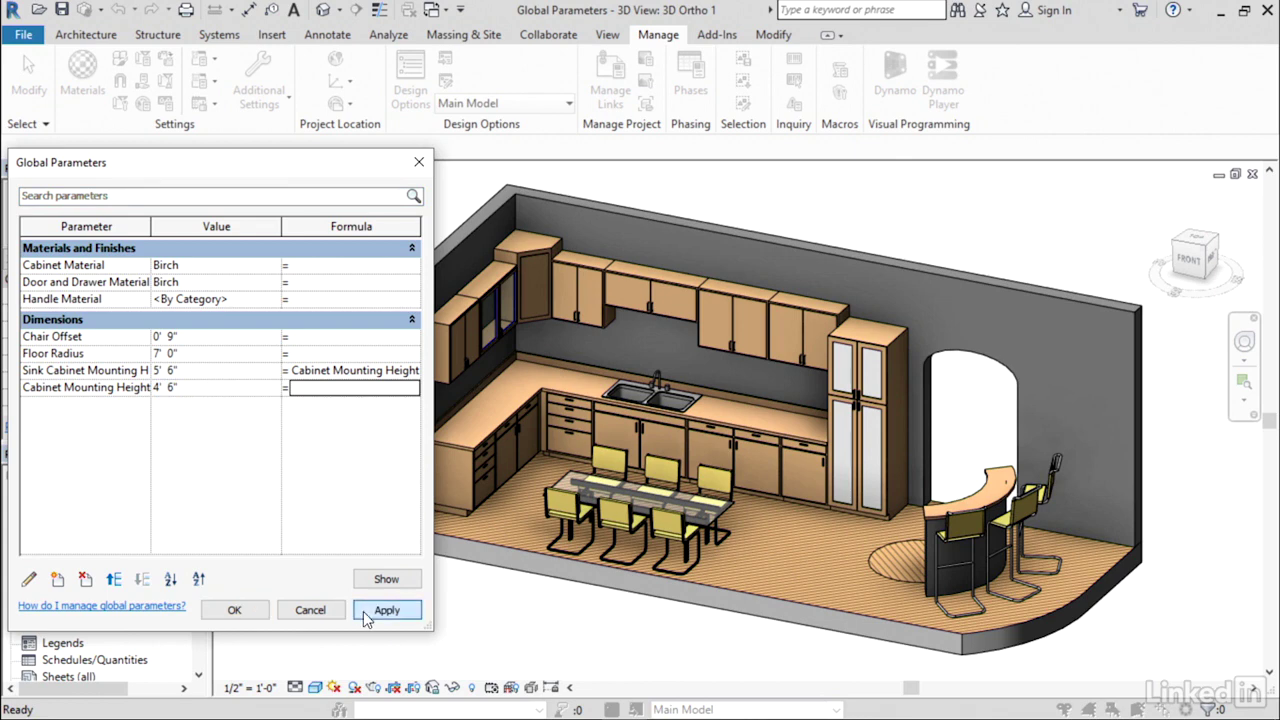
click(366, 611)
click(236, 612)
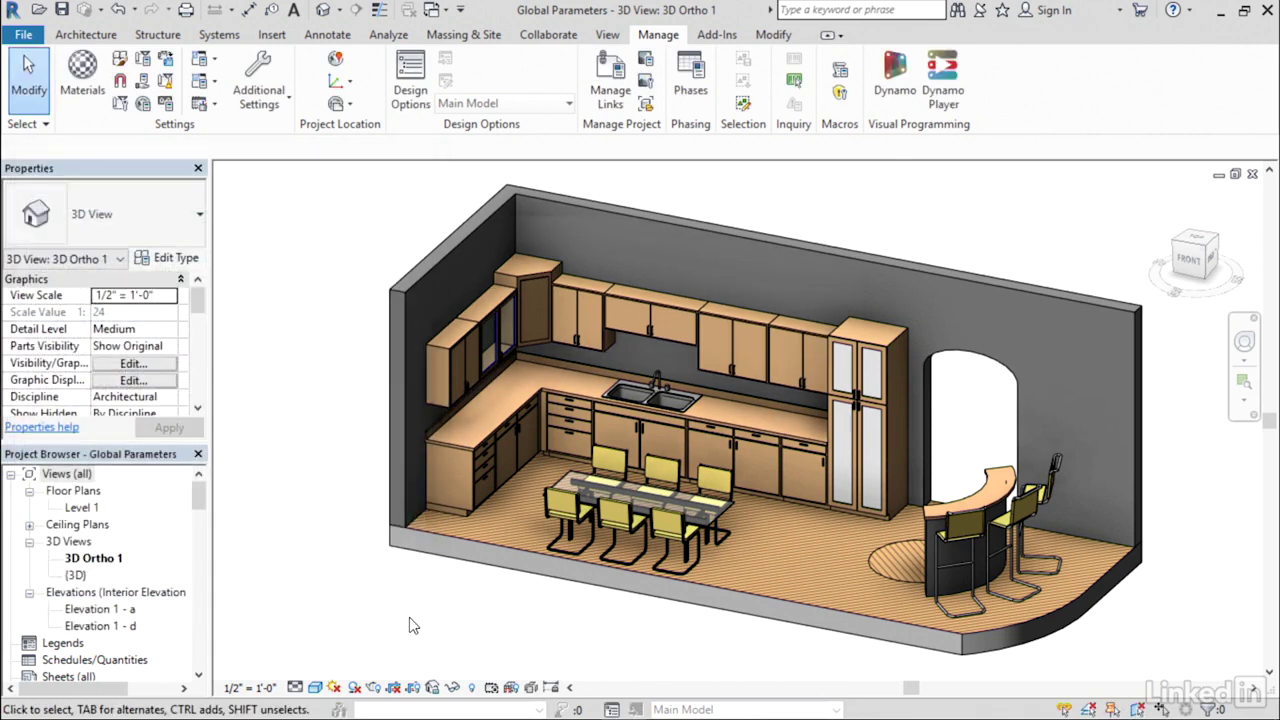
- Associate the upper wall cabinet type's Cabinet Material with the Cabinet Material global parameter
click(582, 329)
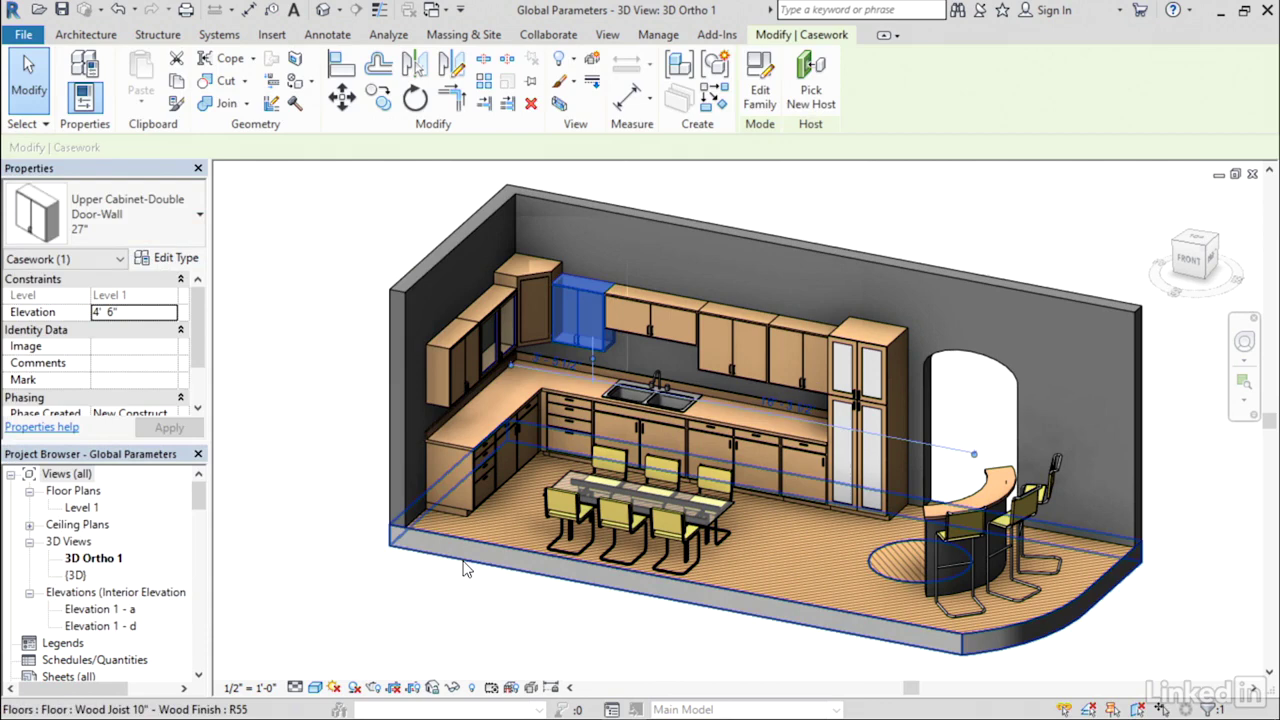
click(184, 258)
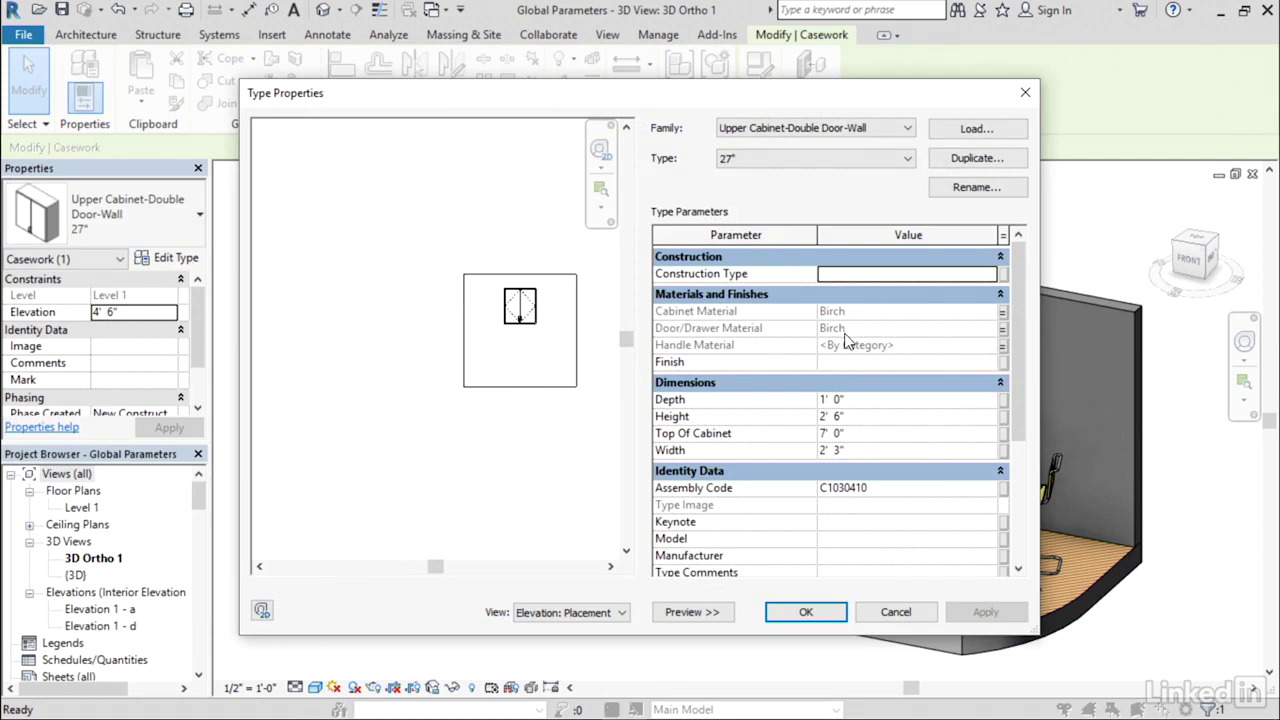
click(1002, 311)
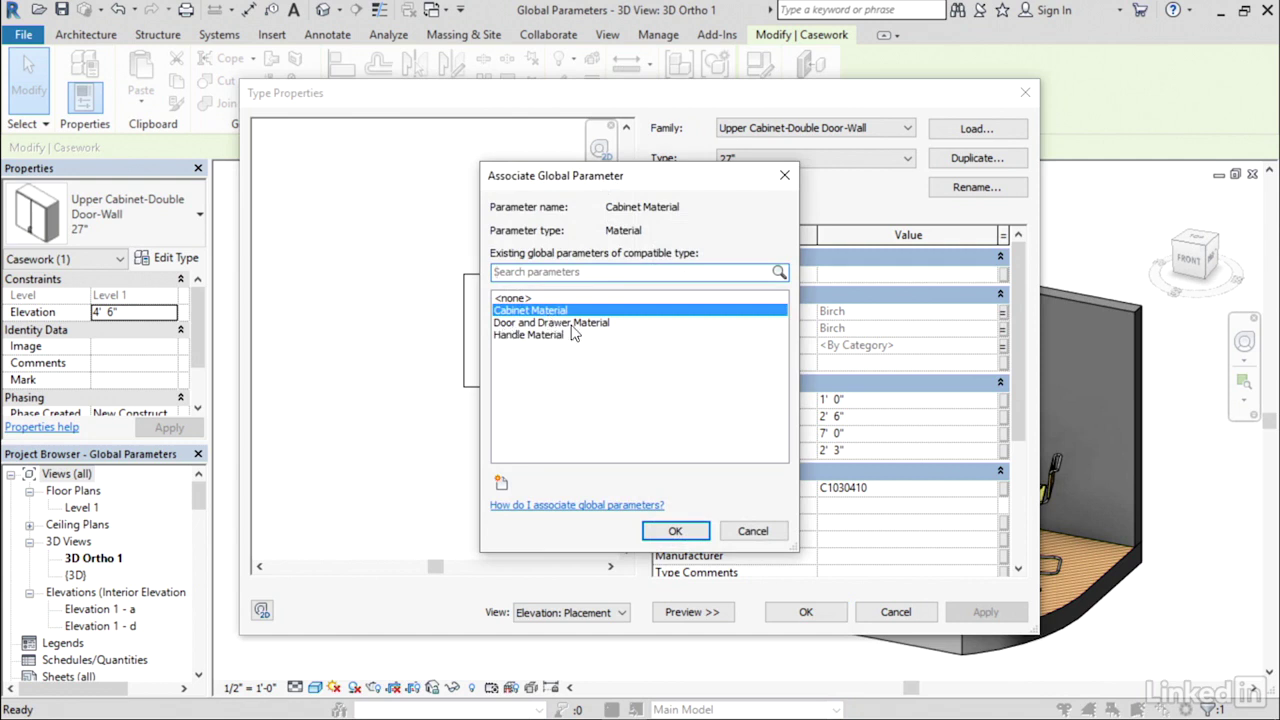
click(695, 532)
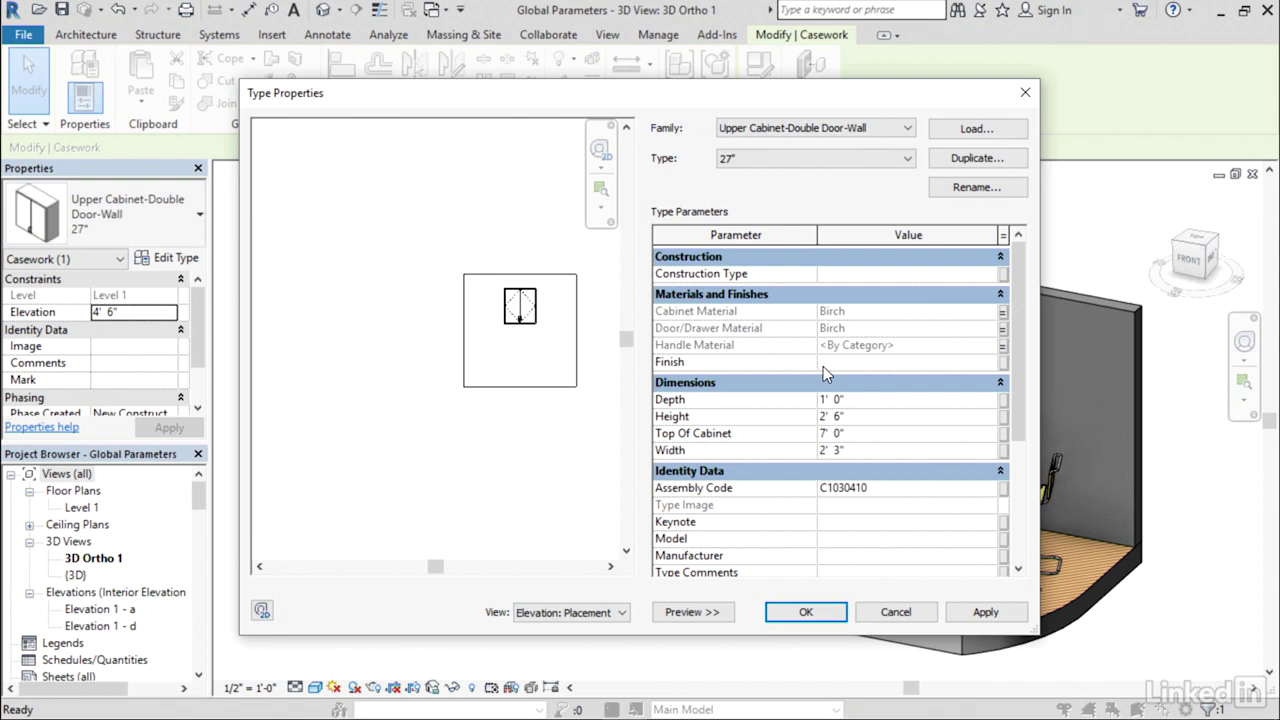
click(805, 612)
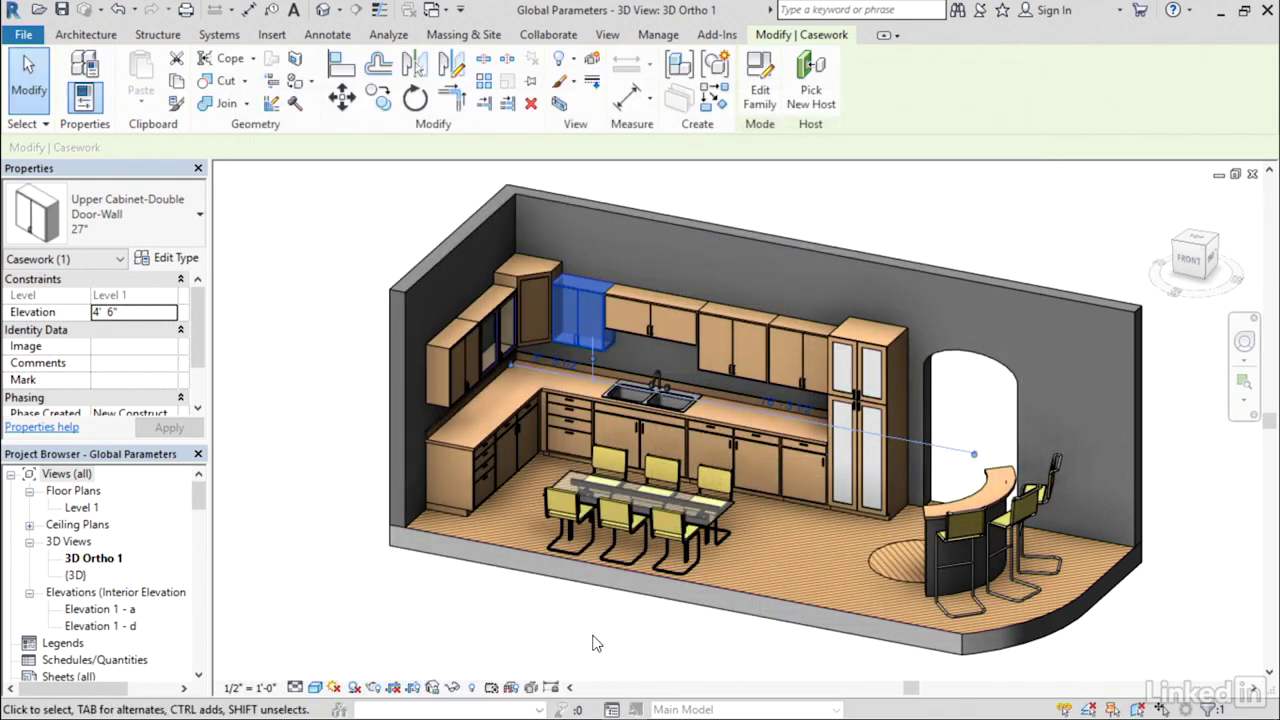
click(592, 641)
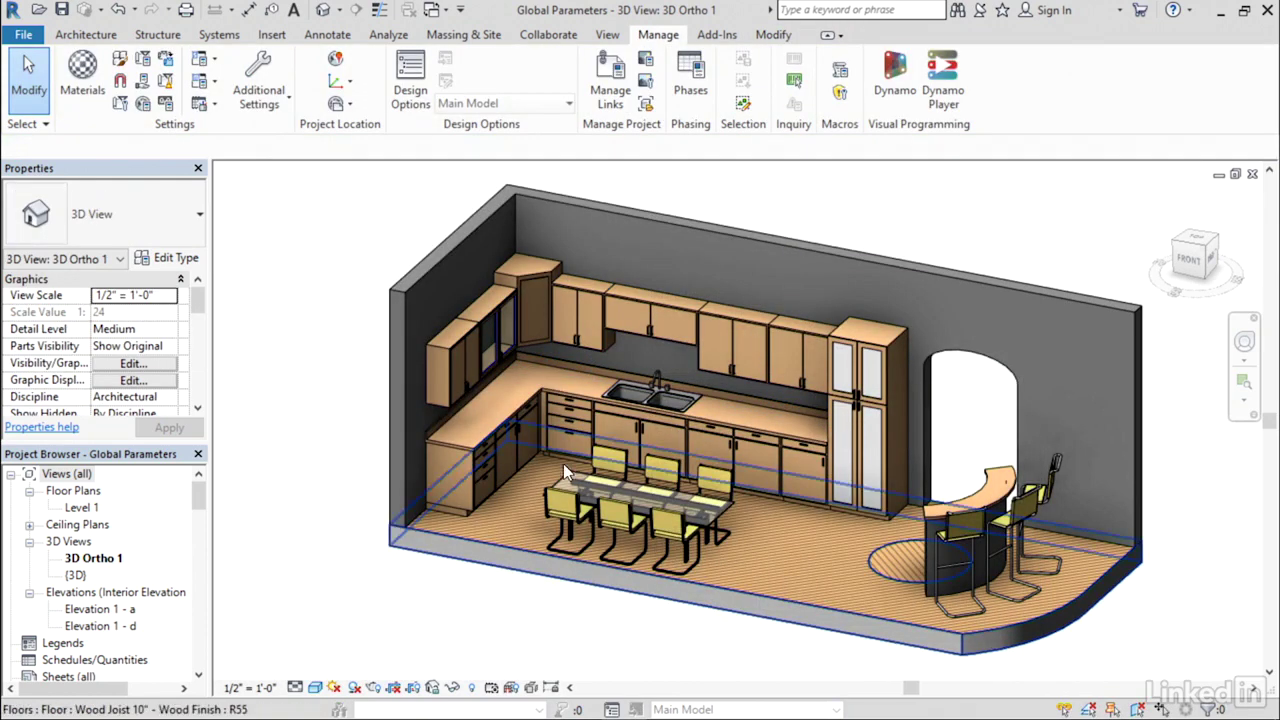
- In Elevation 1 - a, label the 5' 6" sink cabinet dimension Sink Cabinet Mounting Height, then close the elevation
double_click(118, 610)
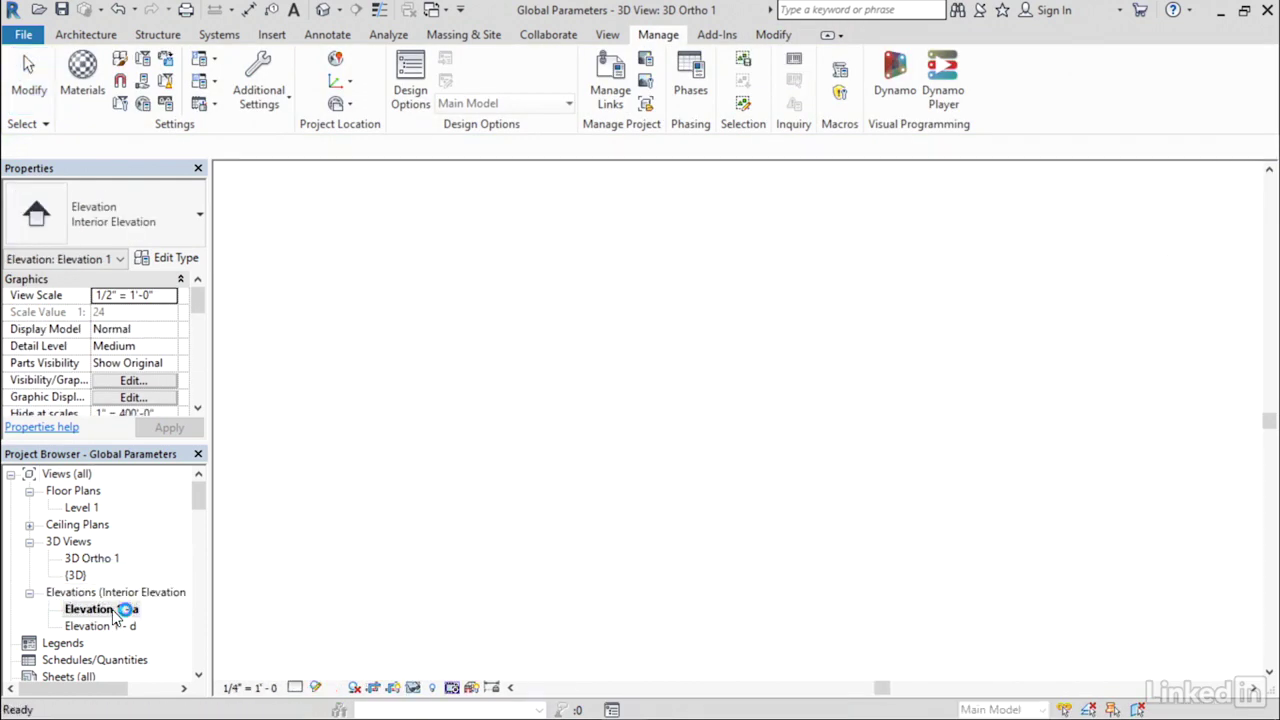
scroll(630, 630, up, 2)
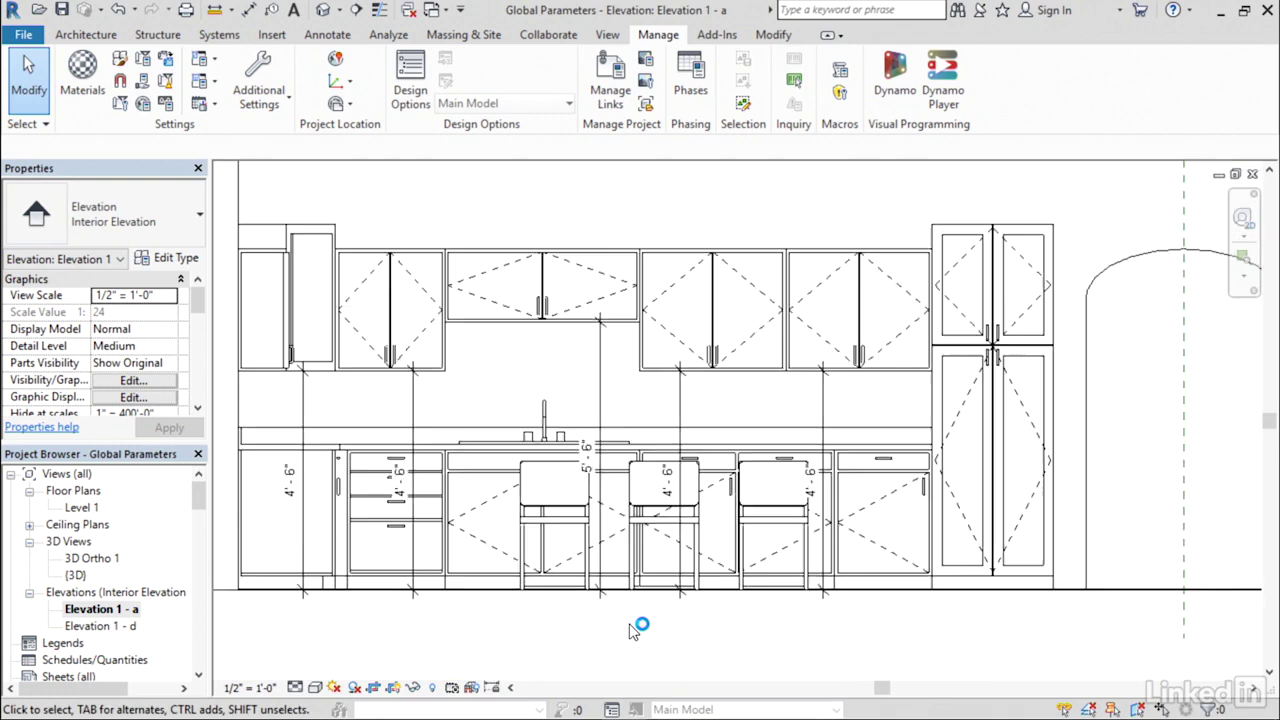
click(604, 385)
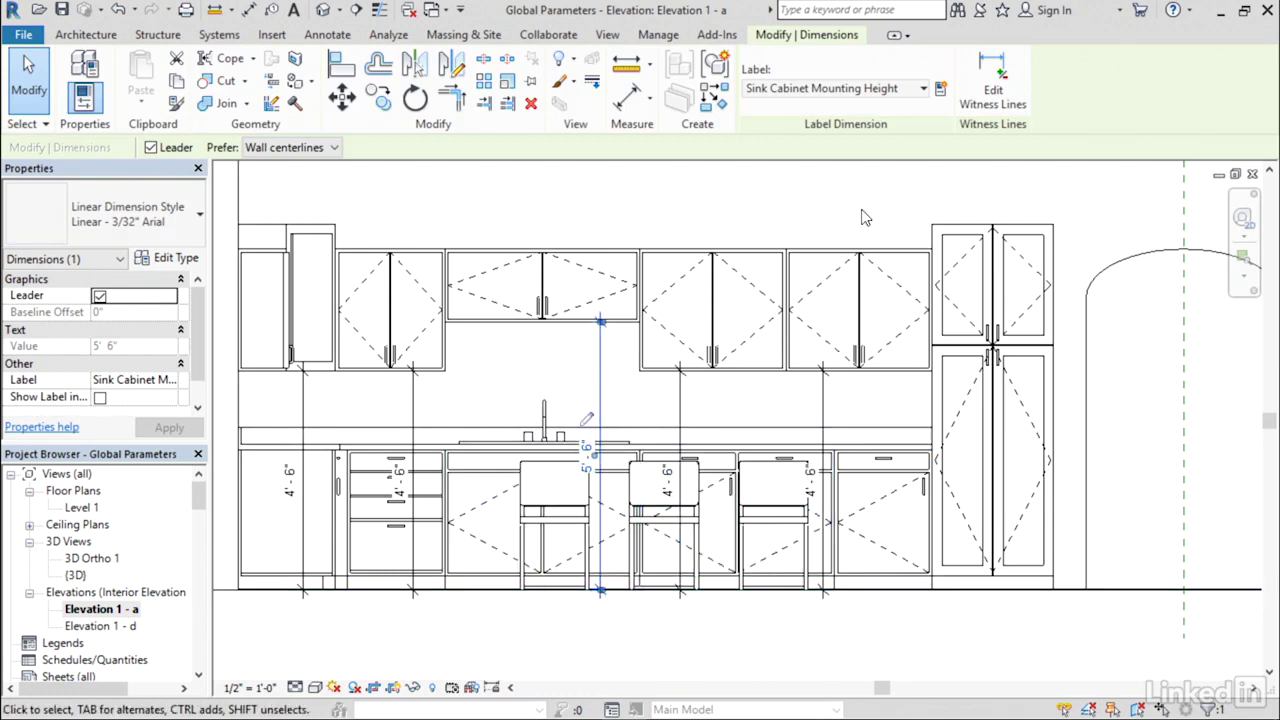
click(916, 92)
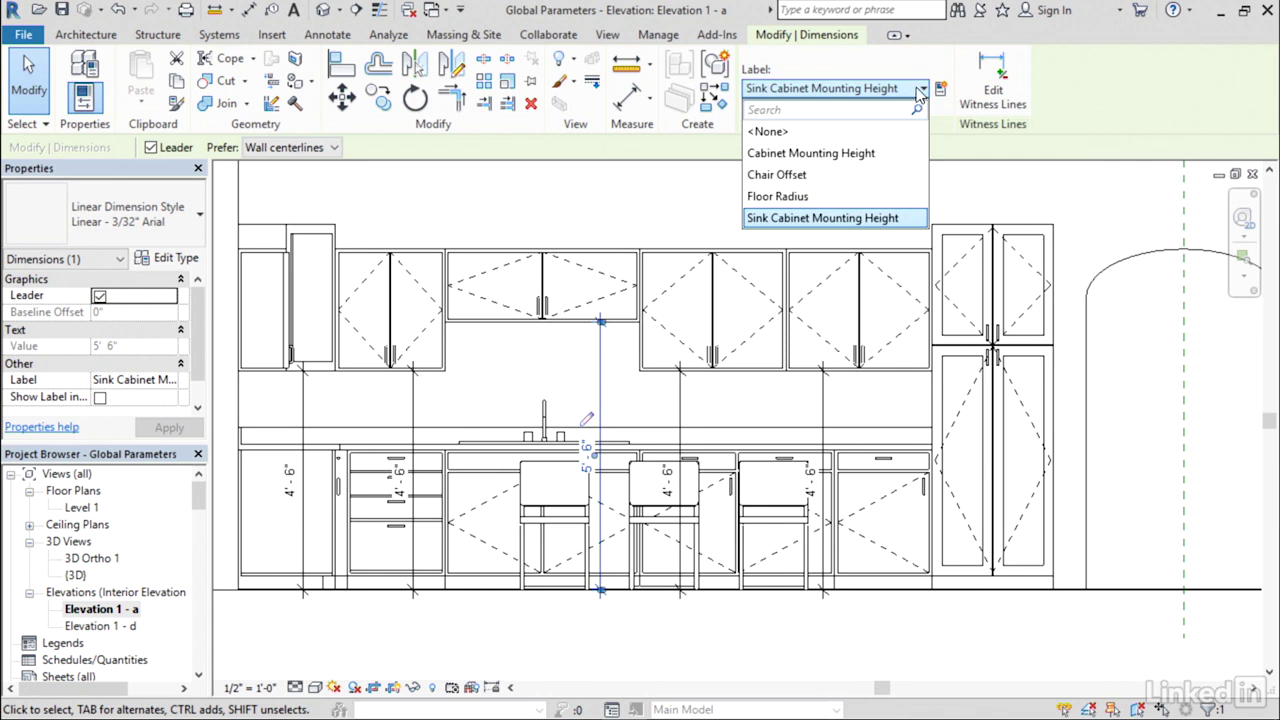
click(912, 66)
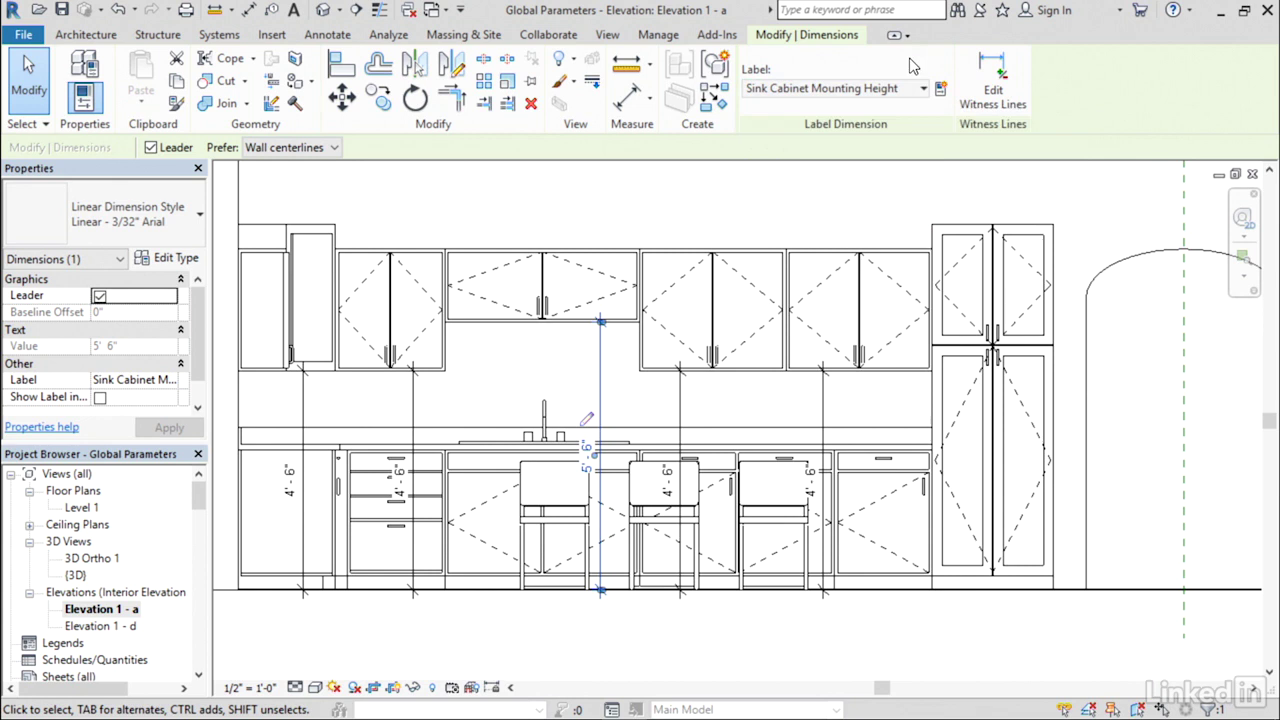
click(705, 622)
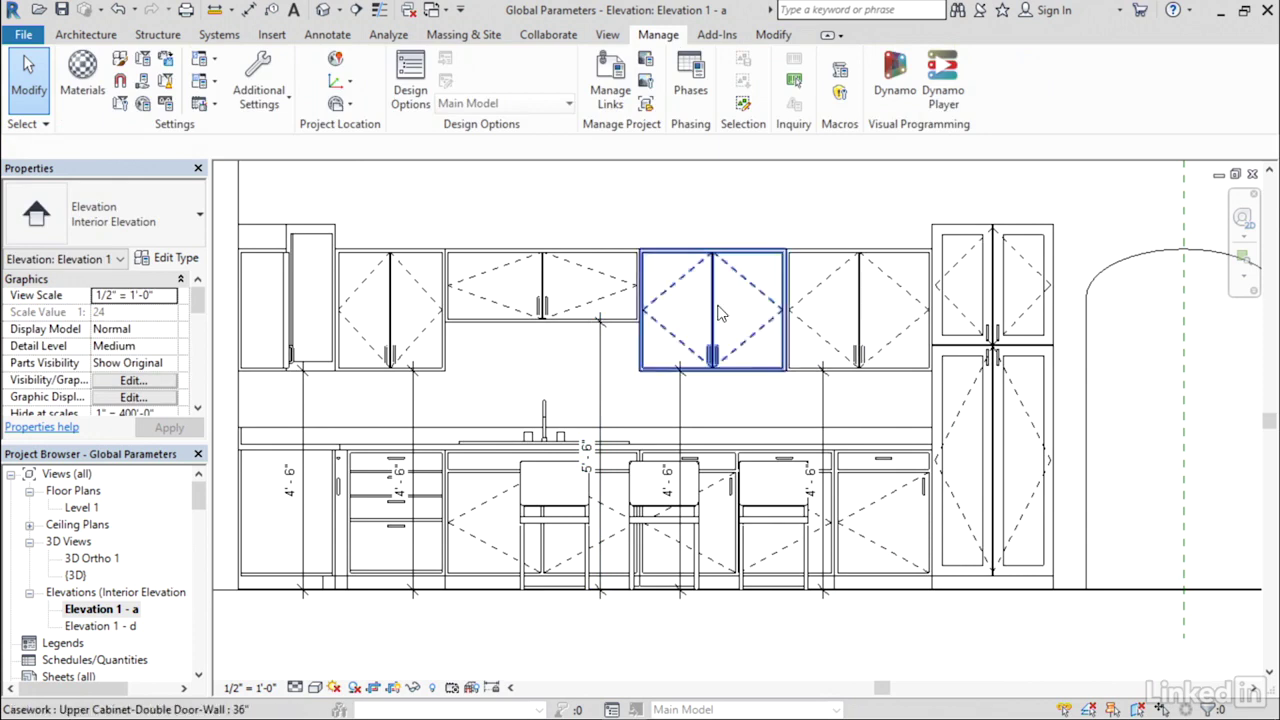
click(1252, 174)
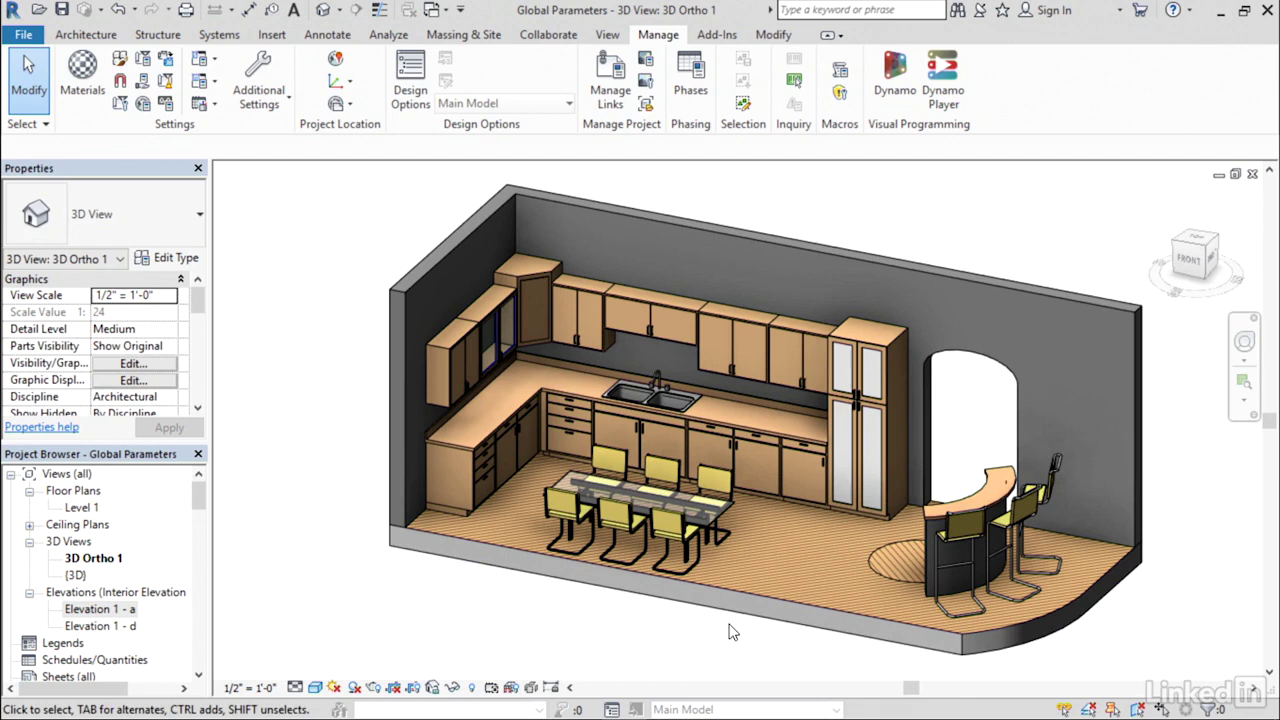
- Open the Level 1 floor plan and select the circular floor pattern region
click(88, 508)
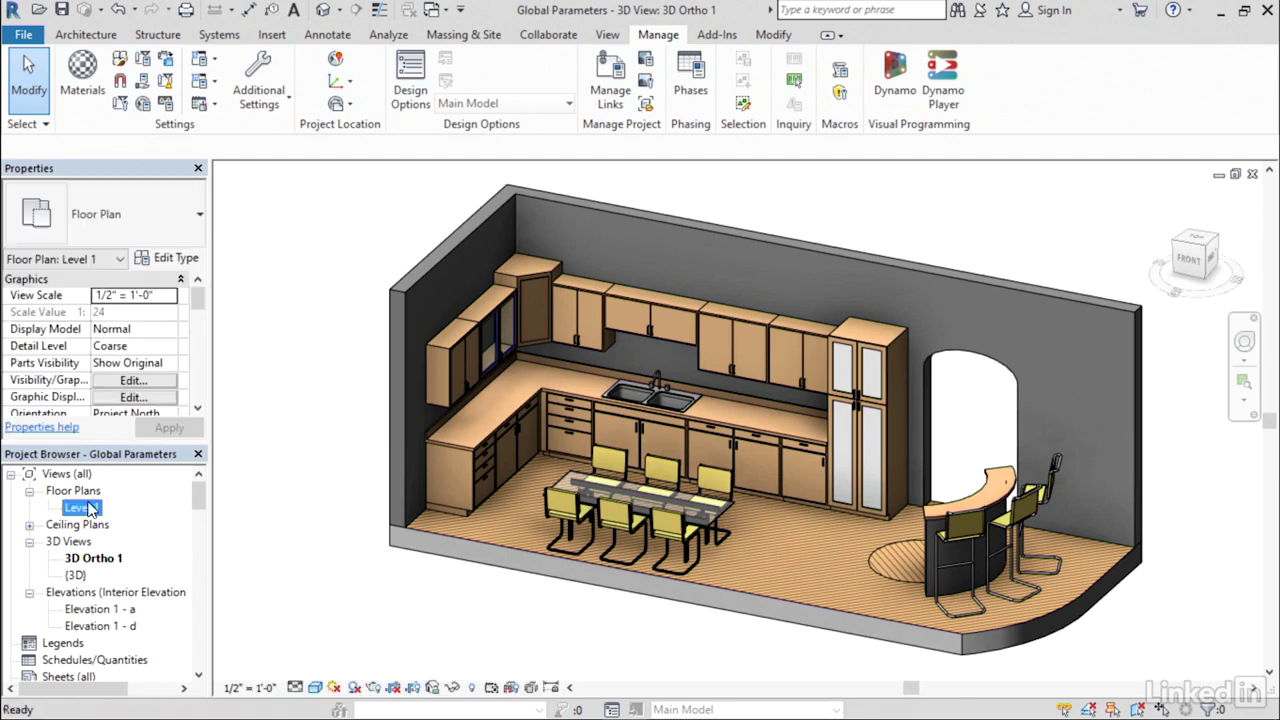
double_click(88, 508)
middle_drag(1115, 630, 1091, 647)
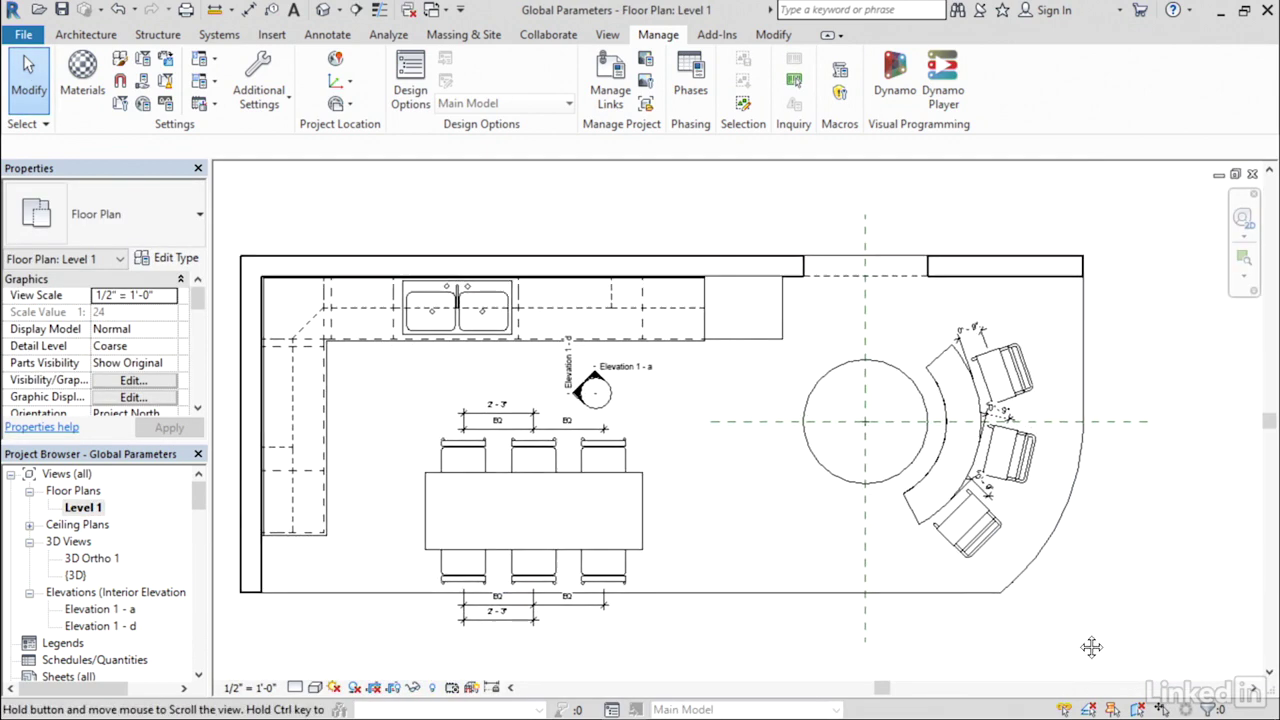
scroll(1083, 618, up, 3)
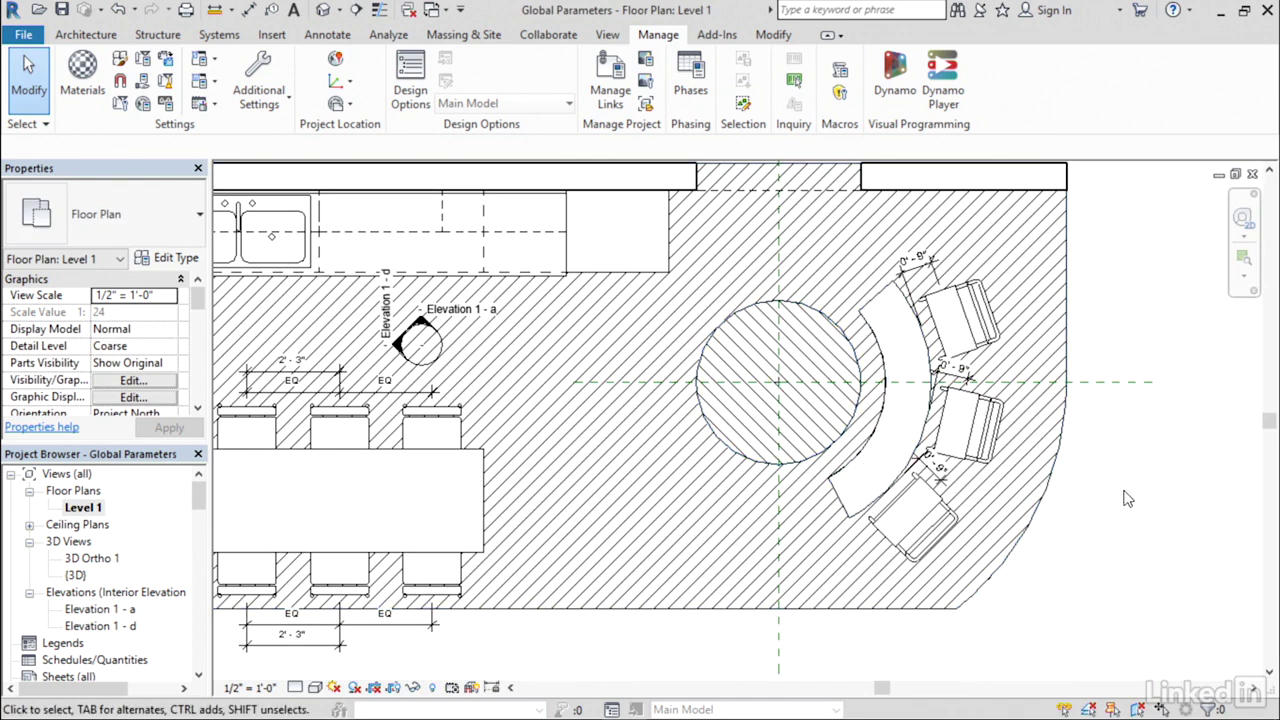
click(814, 470)
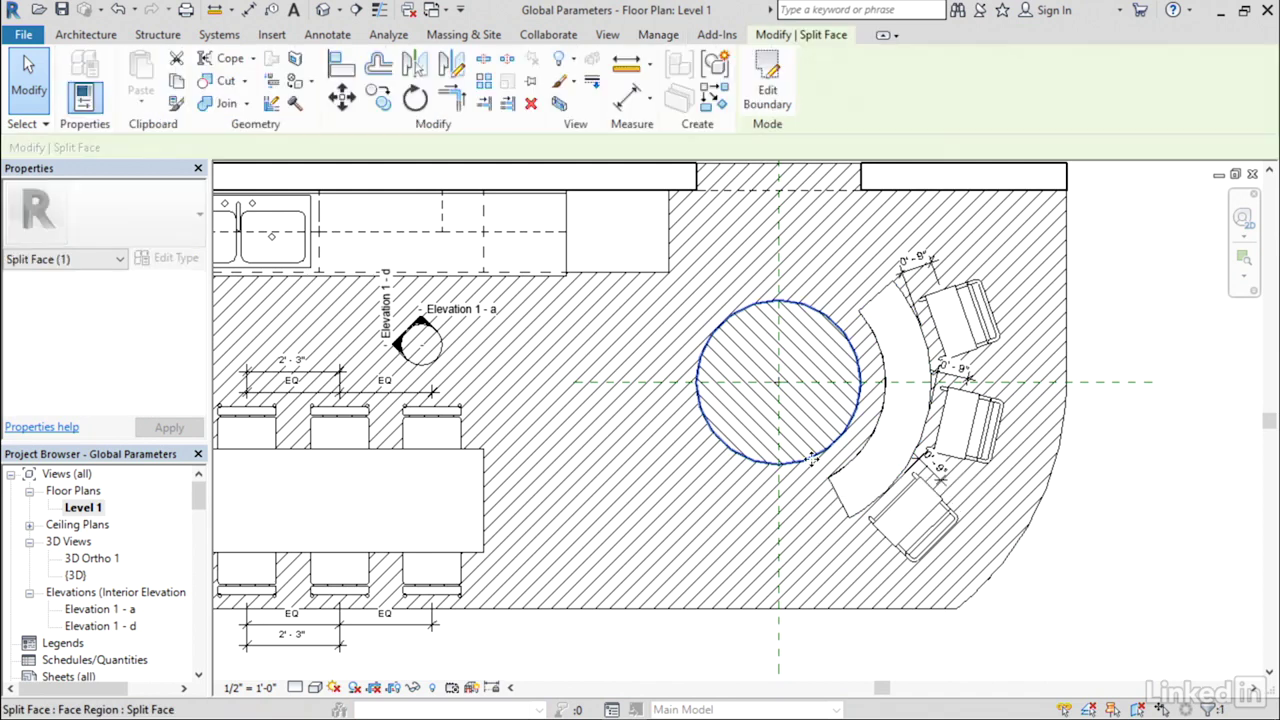
- Edit the circular region's boundary and place a diameter dimension across the sketch circle
click(766, 95)
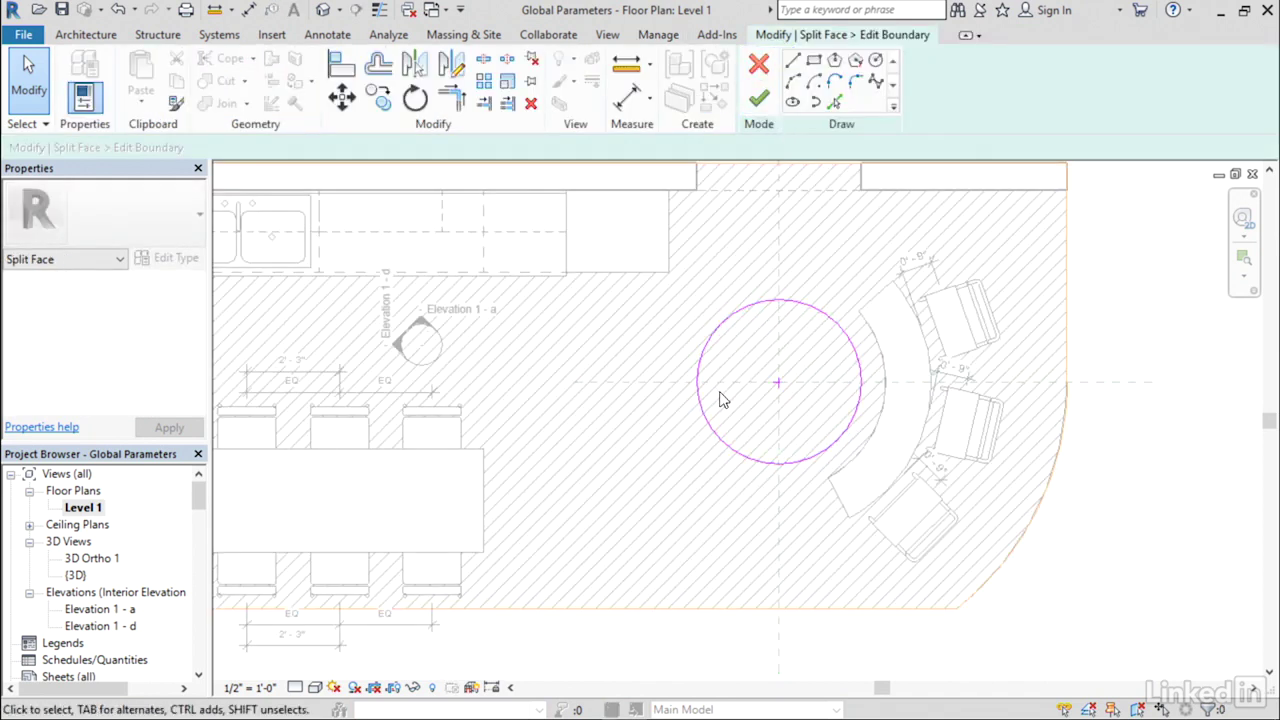
click(649, 98)
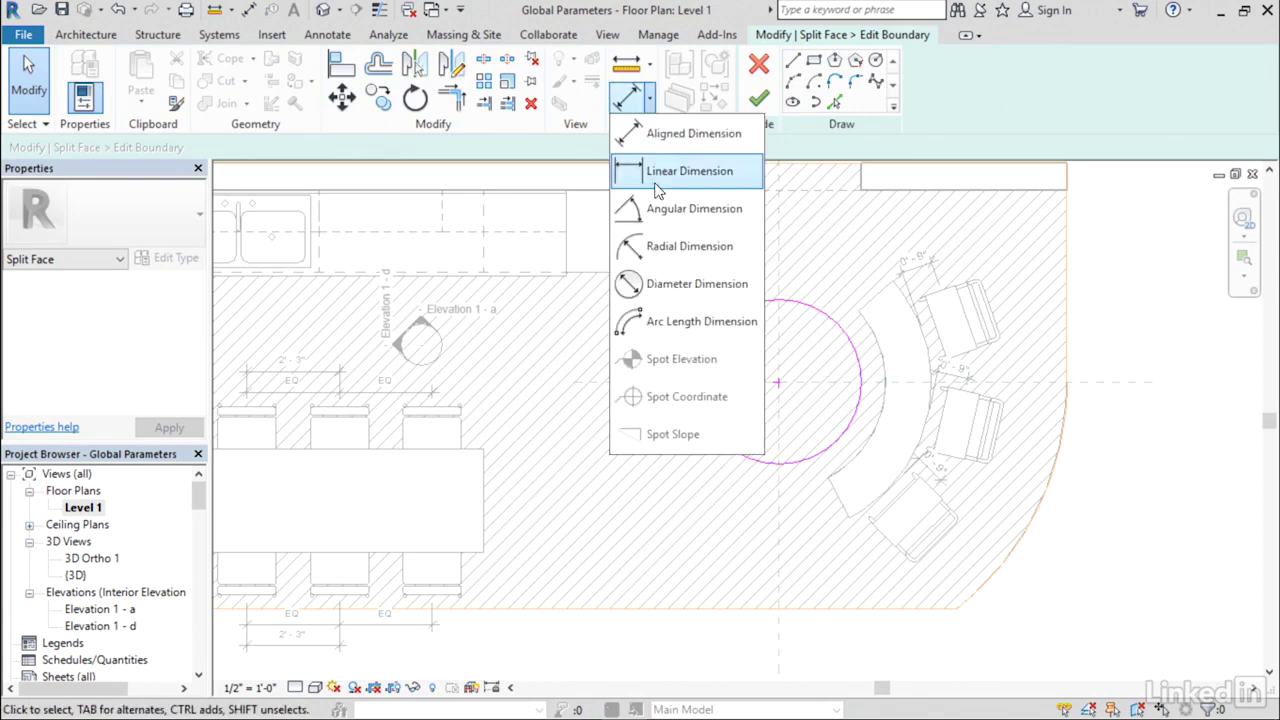
click(665, 284)
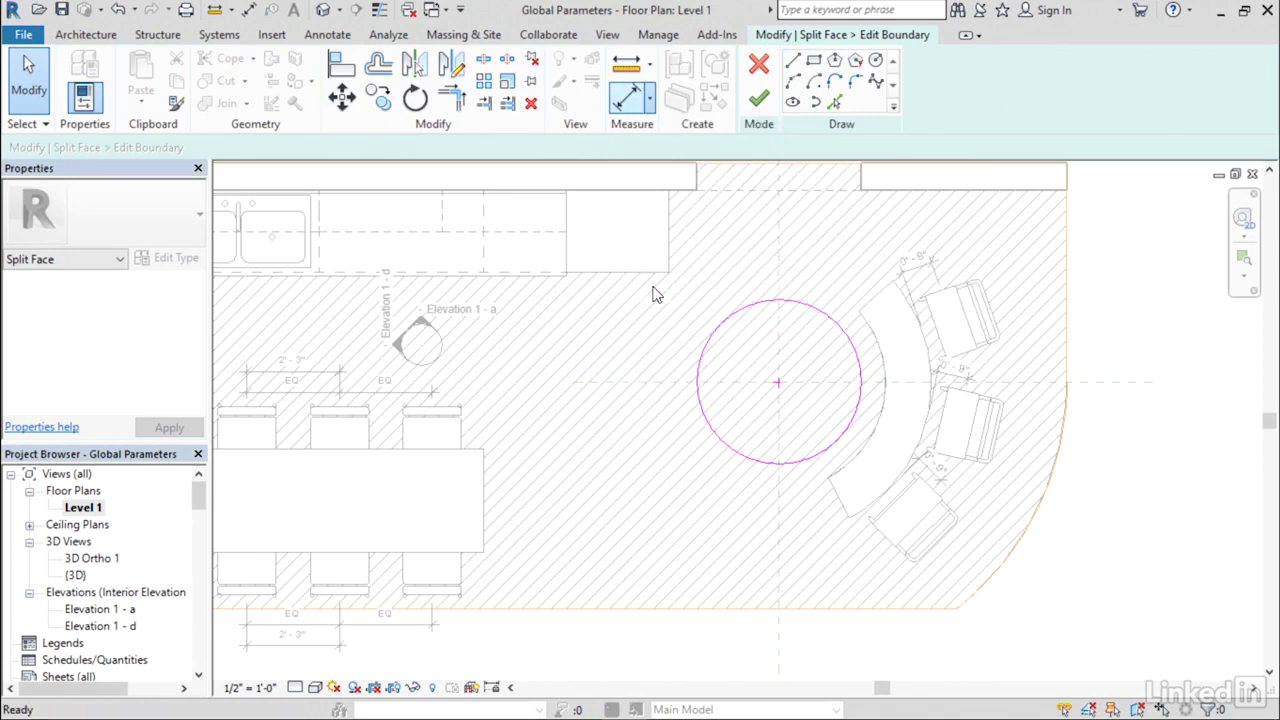
click(850, 344)
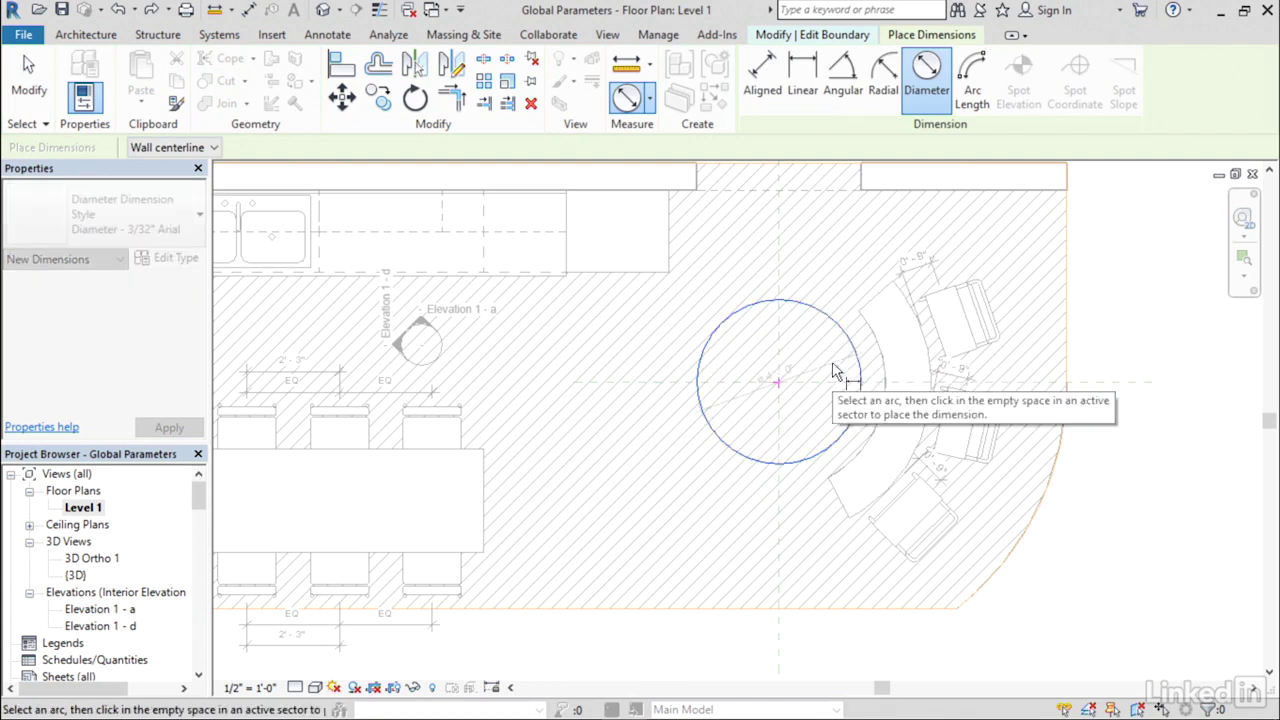
click(837, 374)
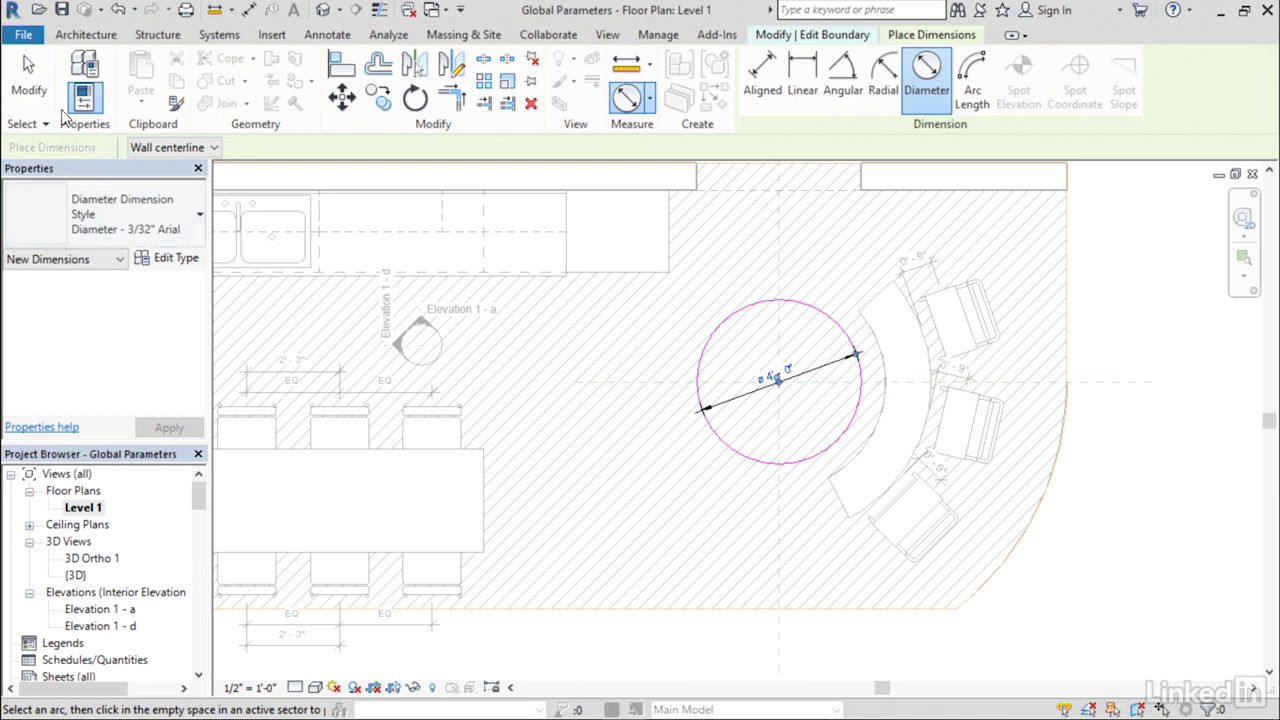
click(31, 90)
- Label the 4' 0" diameter with a new Floor Pattern Diameter global parameter and finish the sketch
click(834, 365)
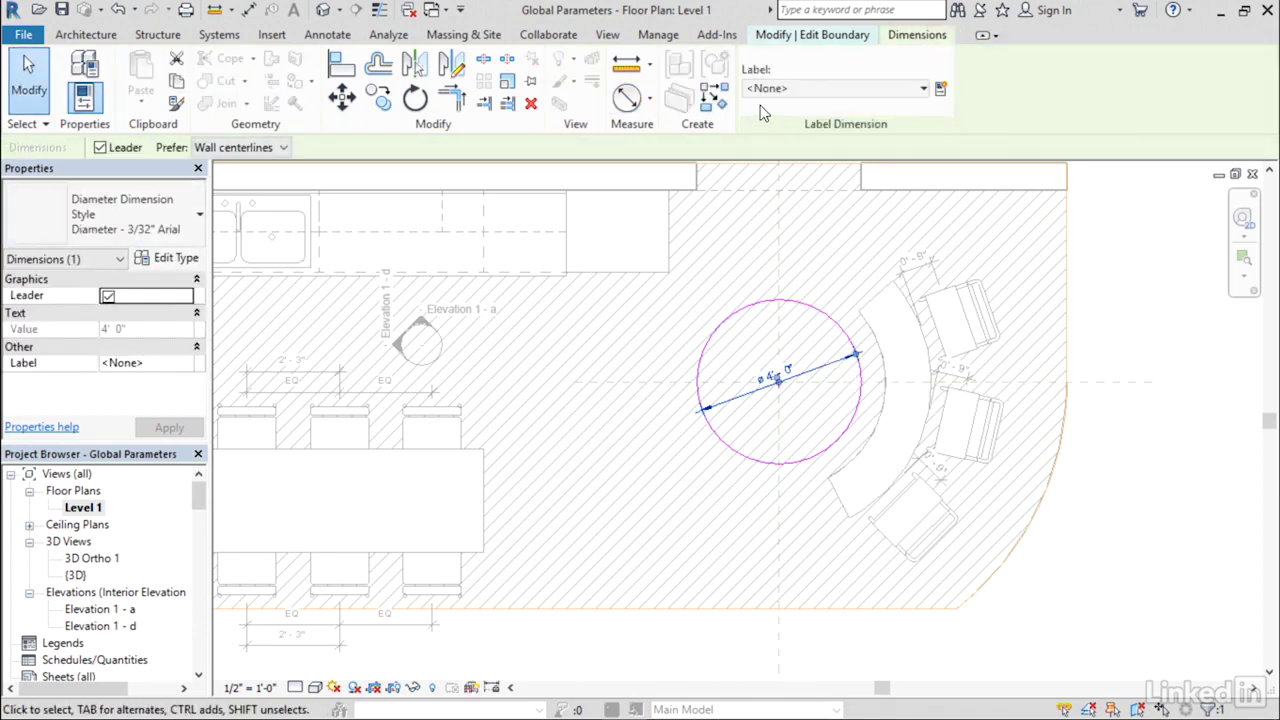
click(842, 92)
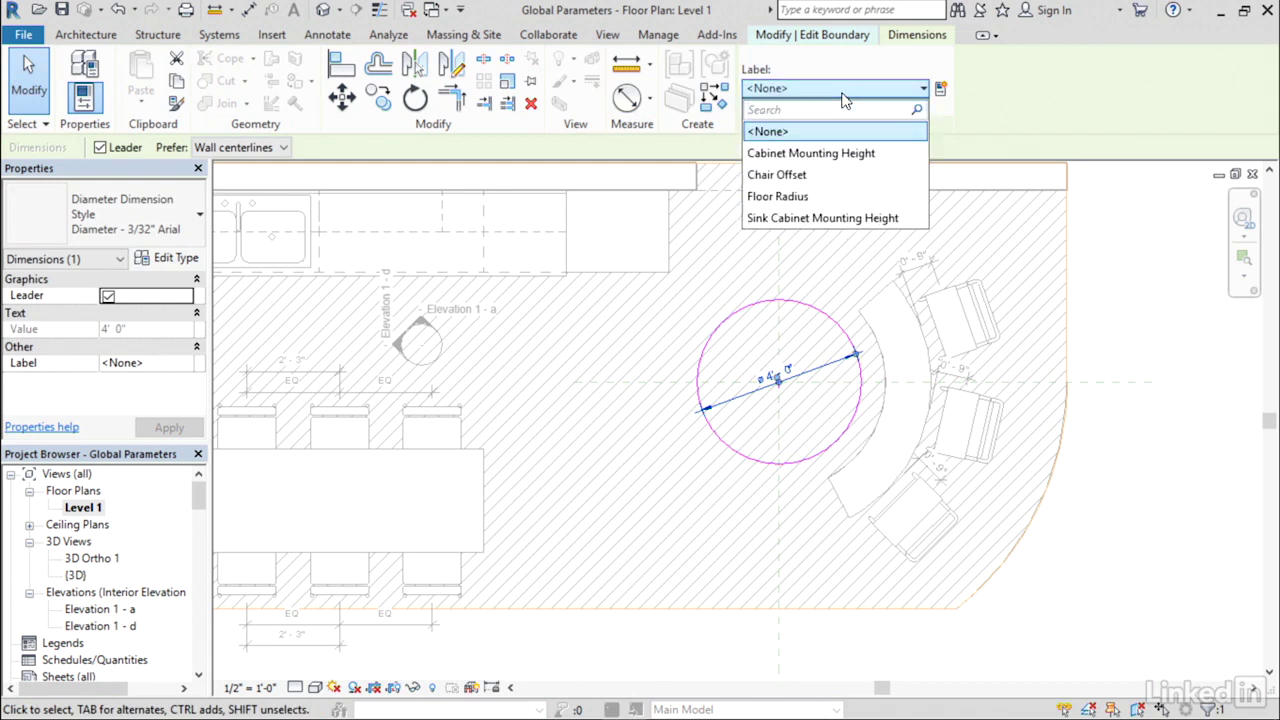
click(923, 88)
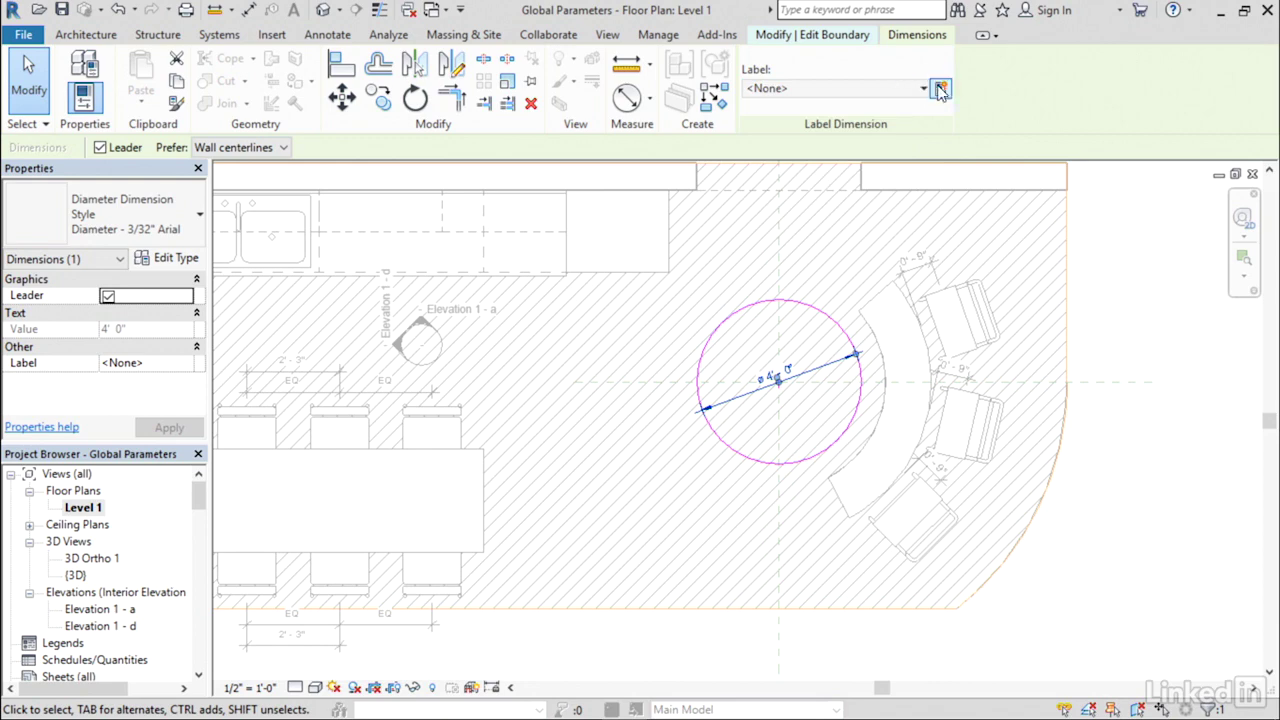
click(940, 90)
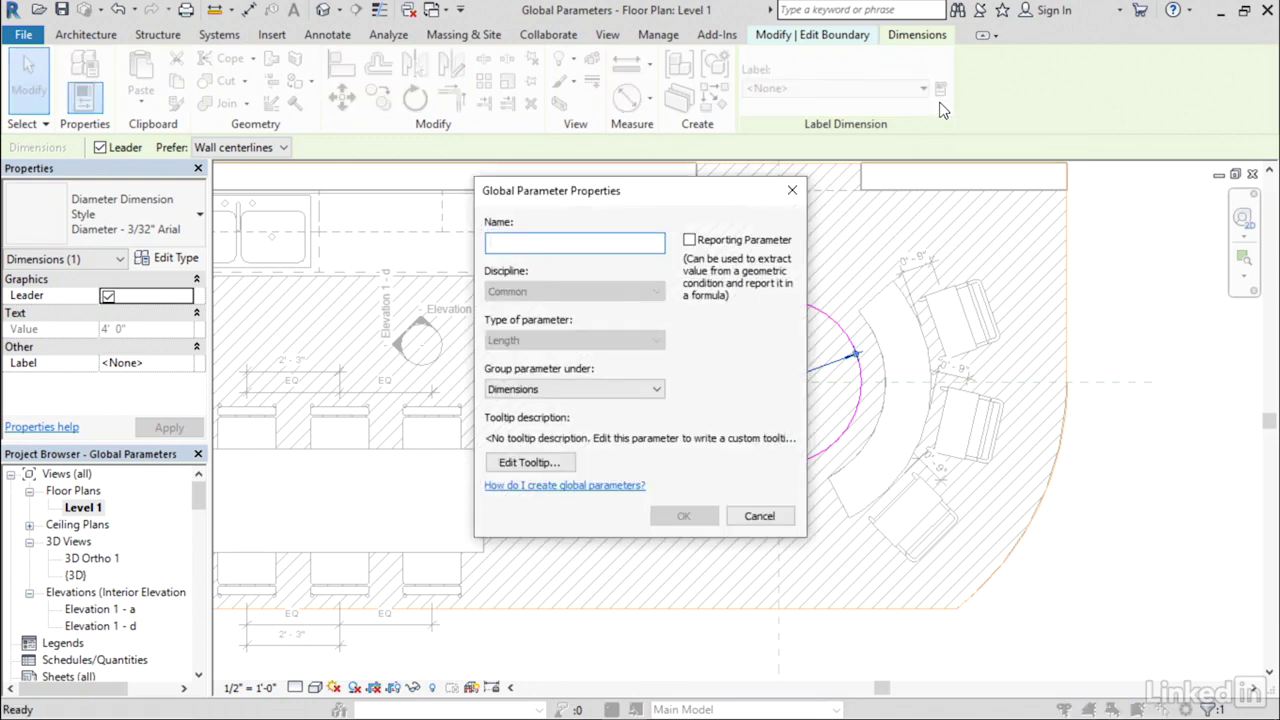
text(Floor Pat)
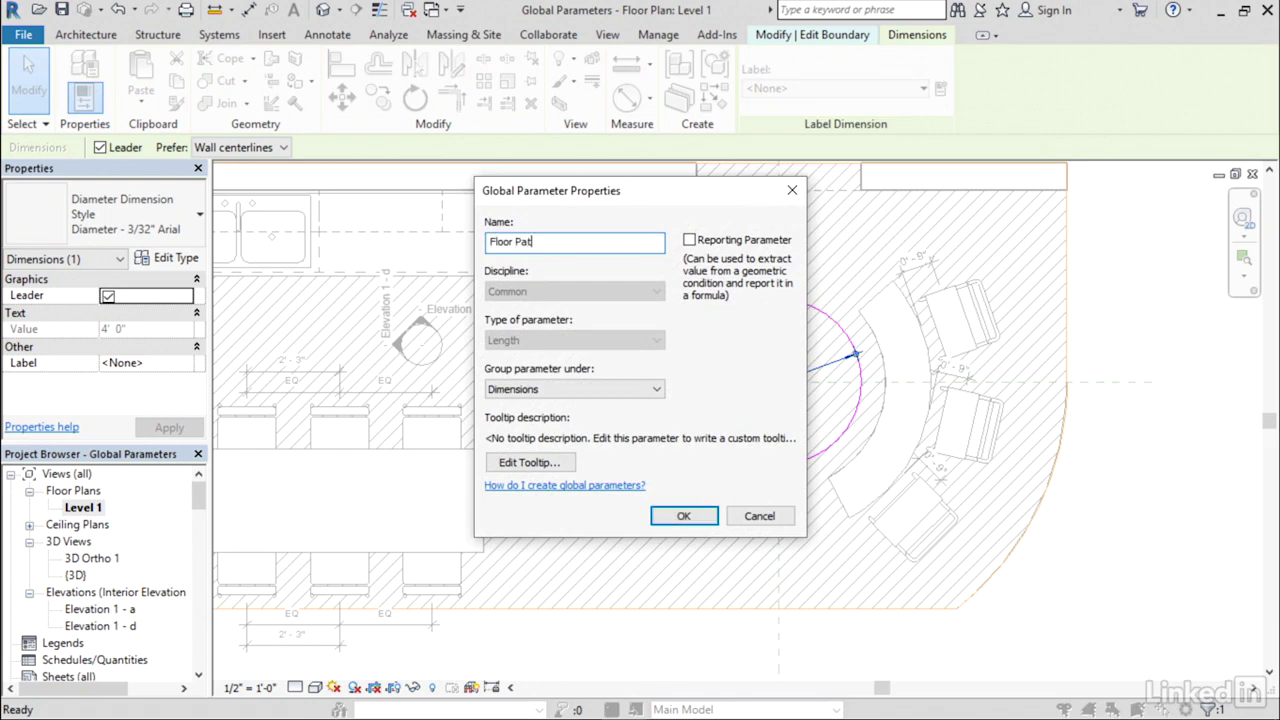
text(tern Diameter)
click(683, 515)
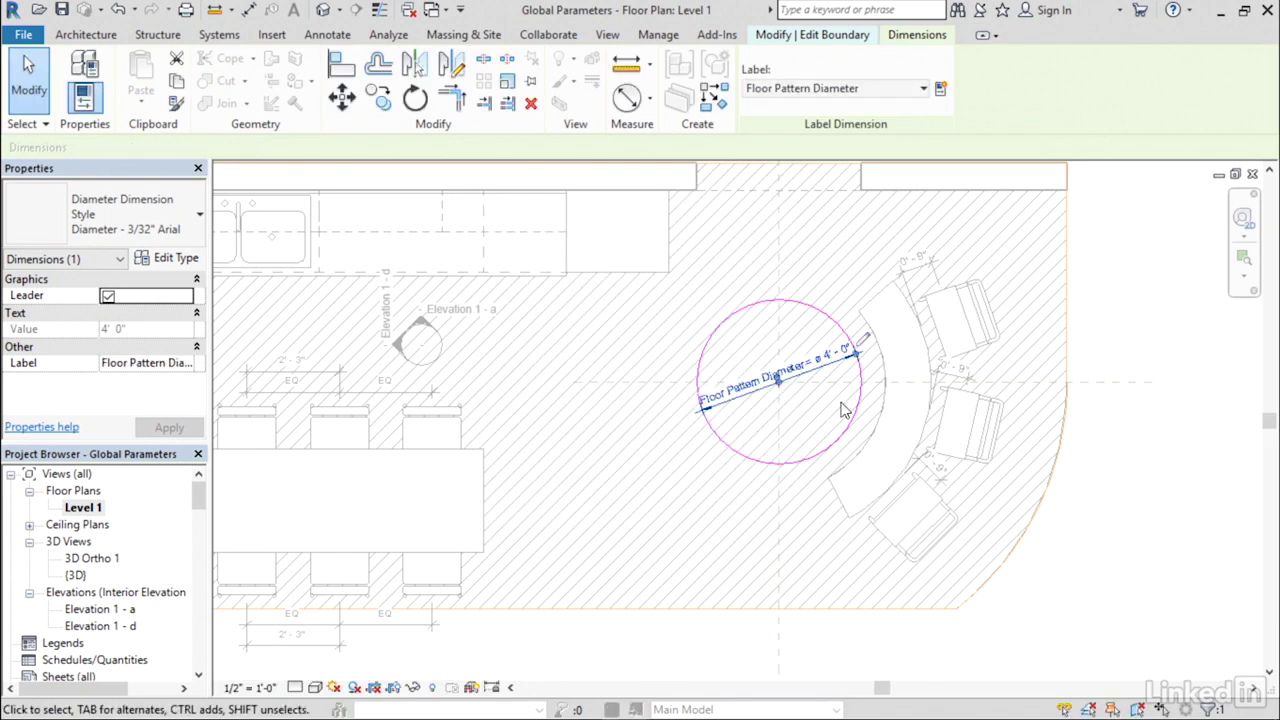
click(1119, 474)
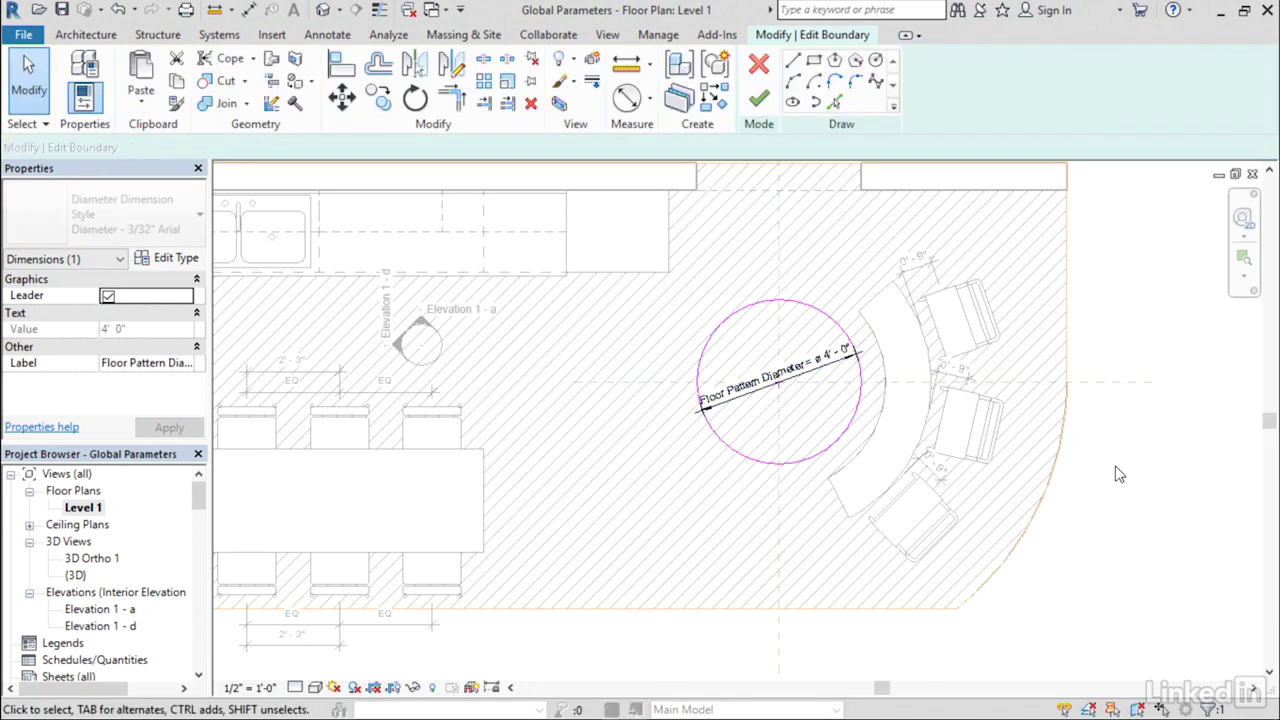
click(758, 100)
- Check the kitchen floor's boundary sketch and finish it unchanged
click(1070, 422)
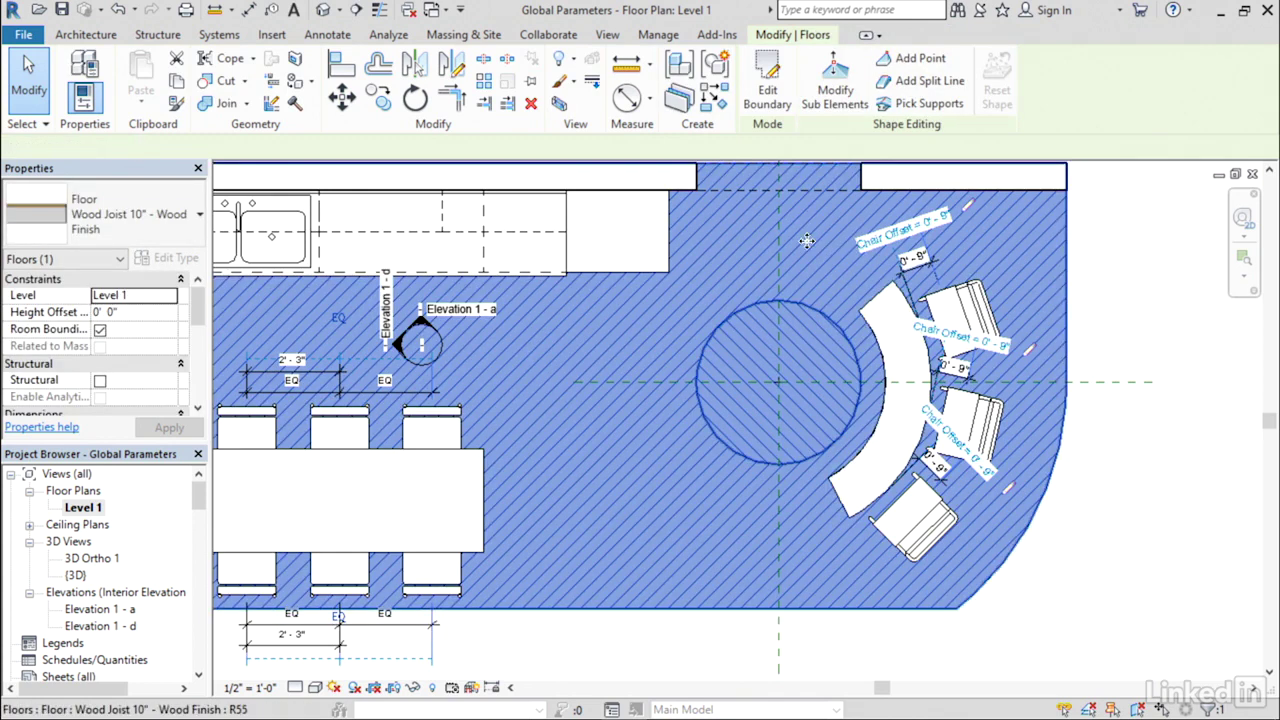
click(765, 95)
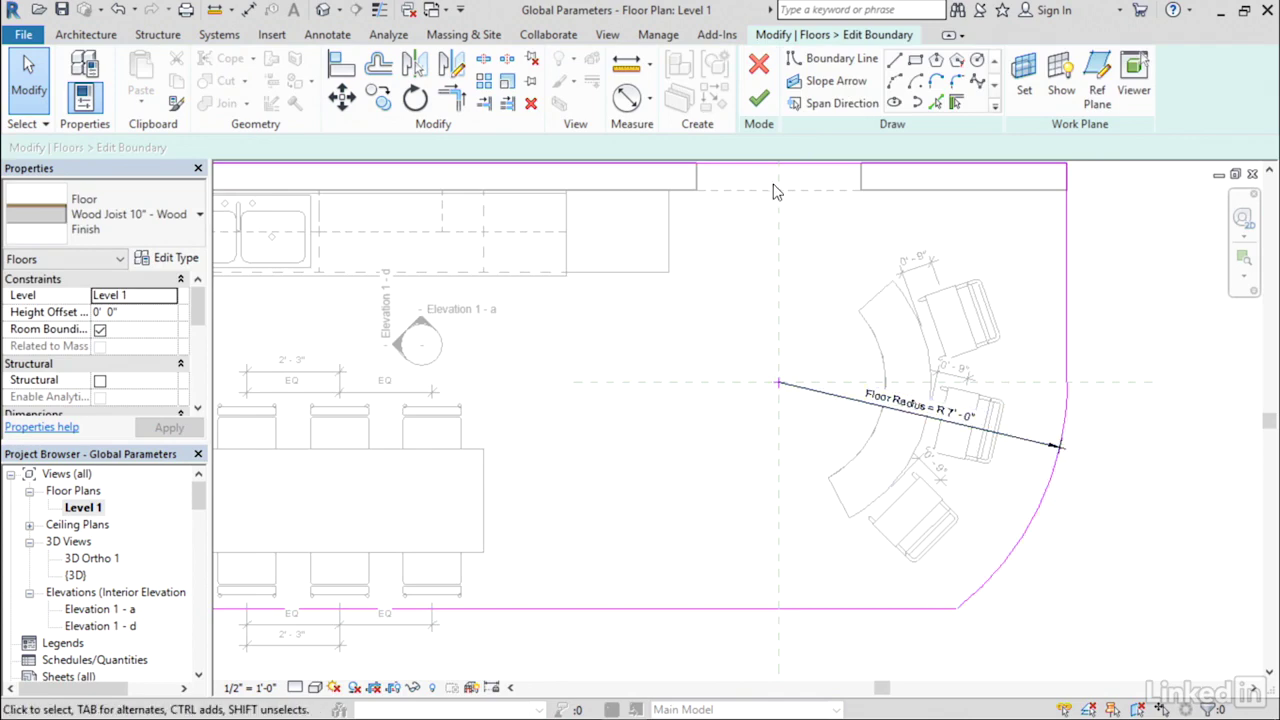
click(758, 98)
click(1077, 491)
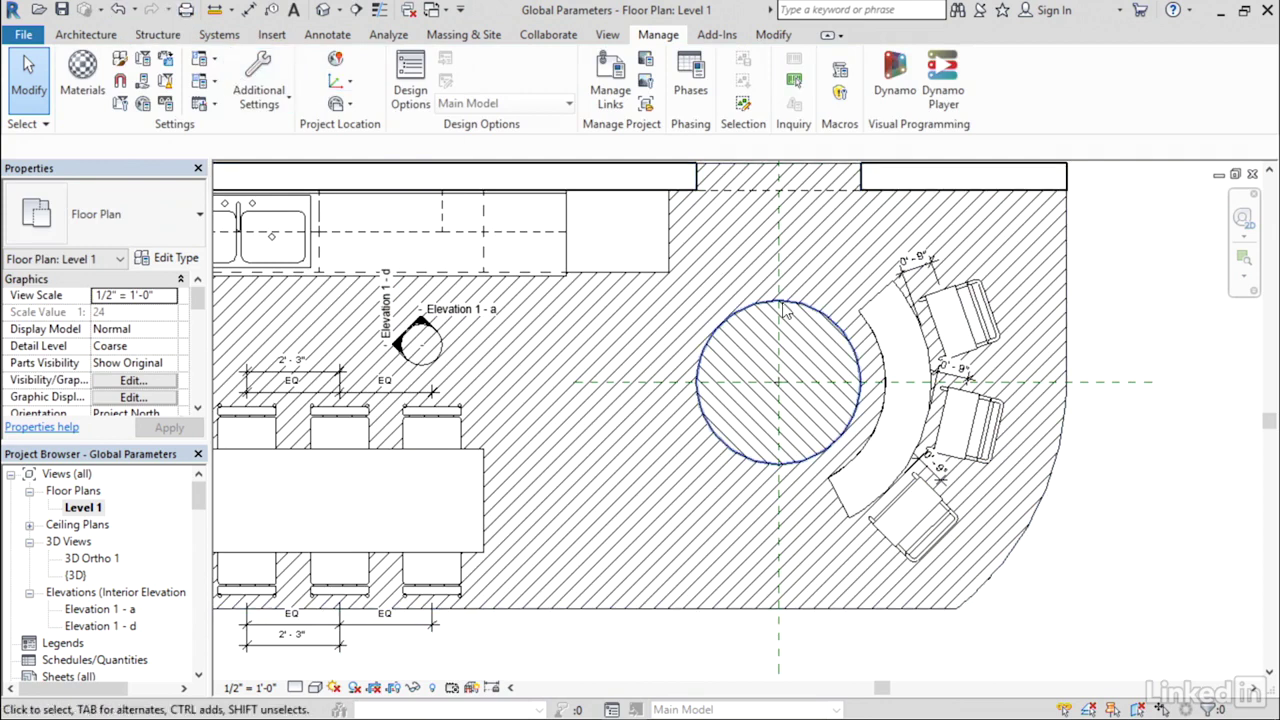
- Make the curved wall's 3' 0" radius dimension permanent and label it with a new Wall Radius parameter
click(880, 305)
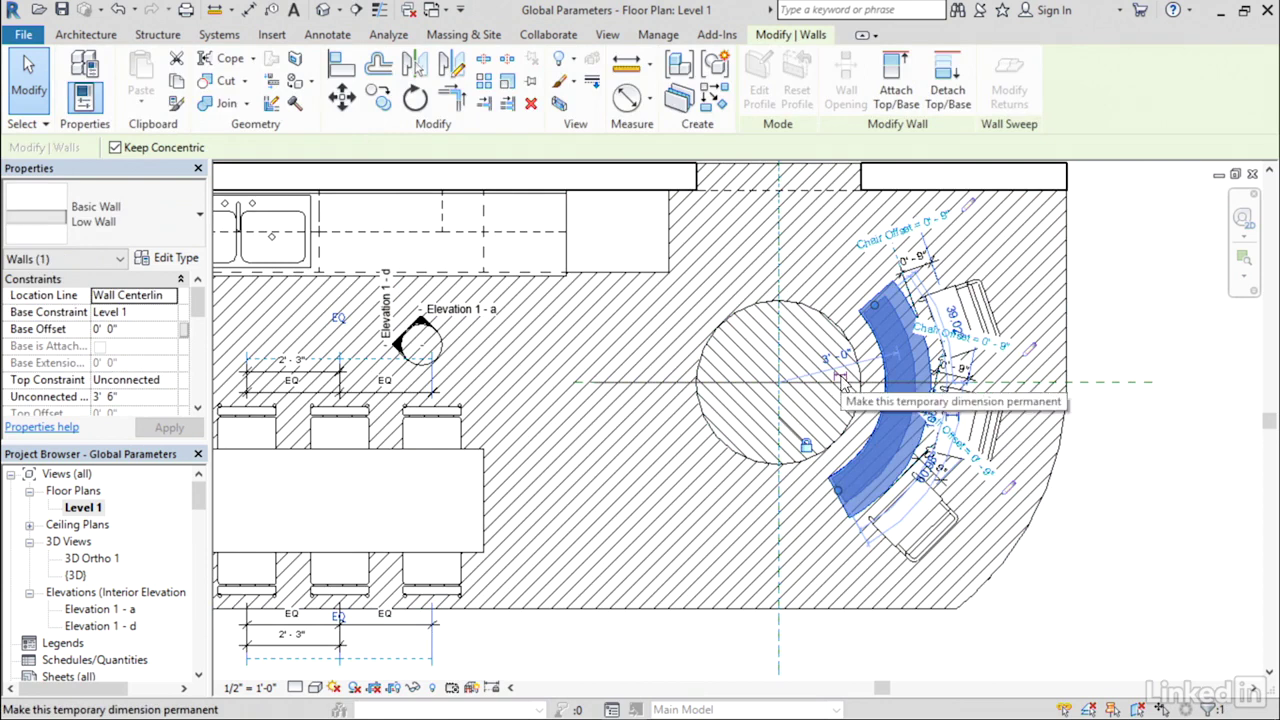
click(840, 380)
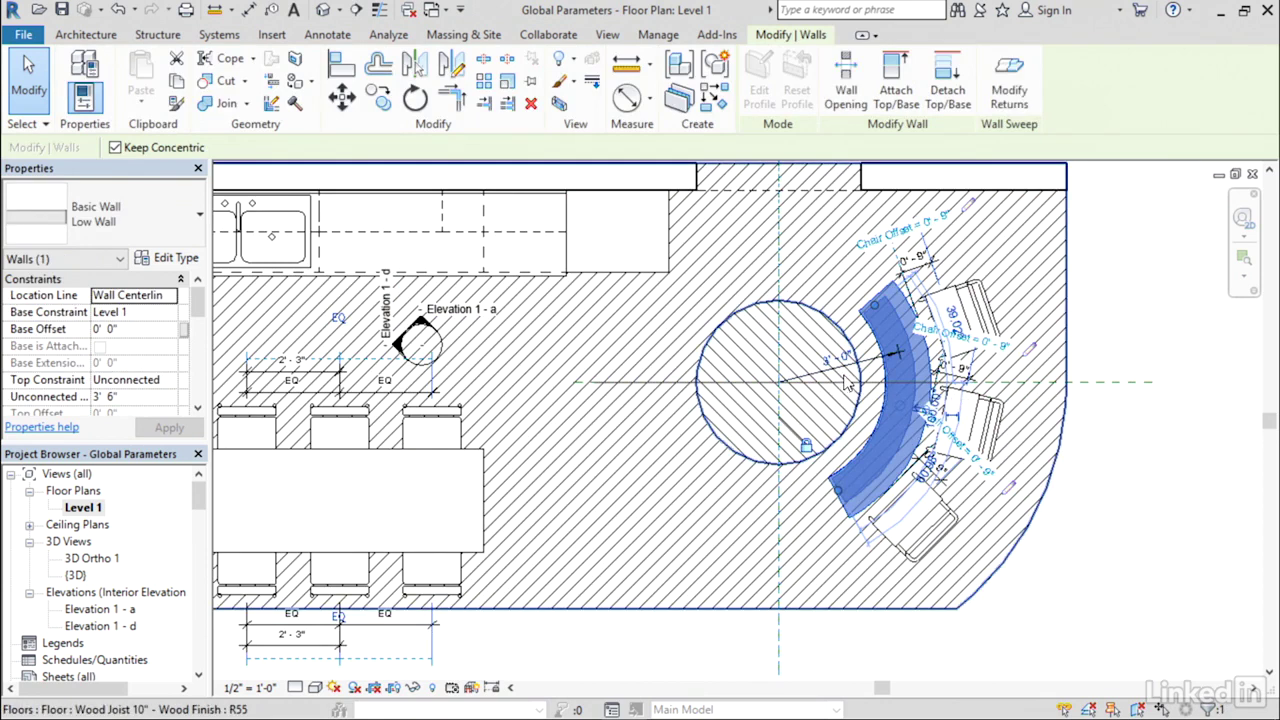
click(872, 358)
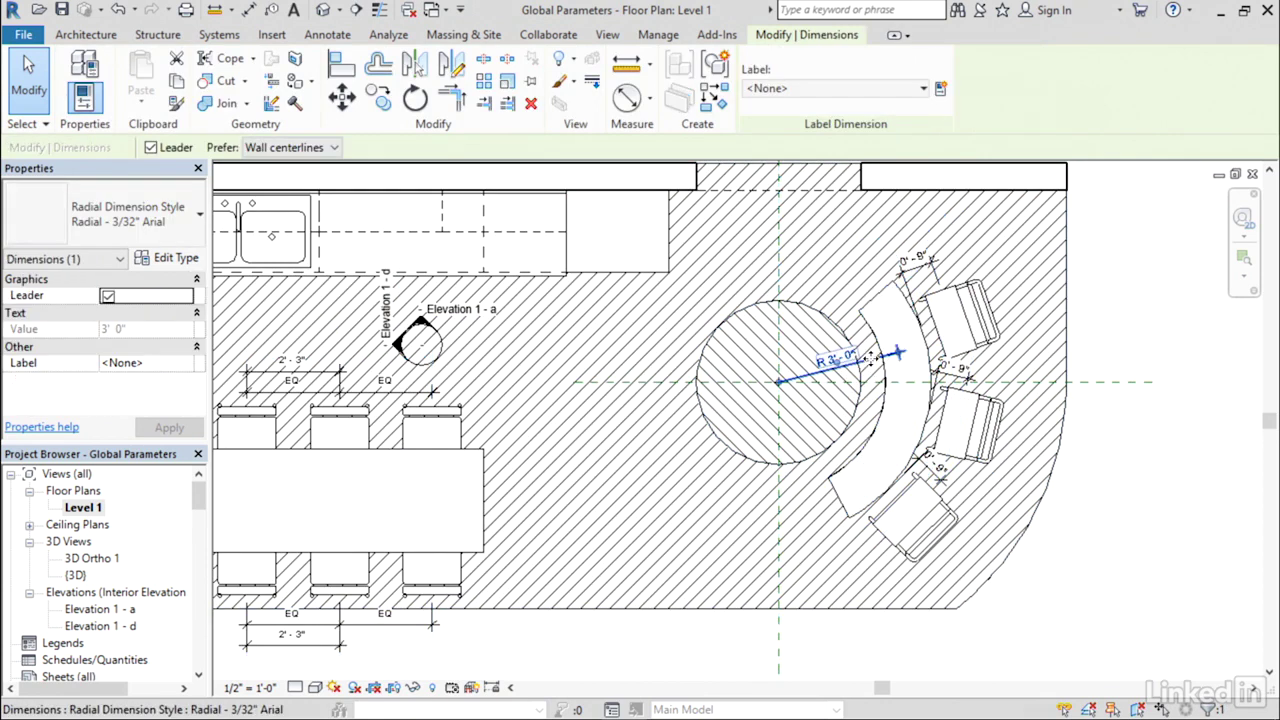
click(940, 88)
text(Wall Radius)
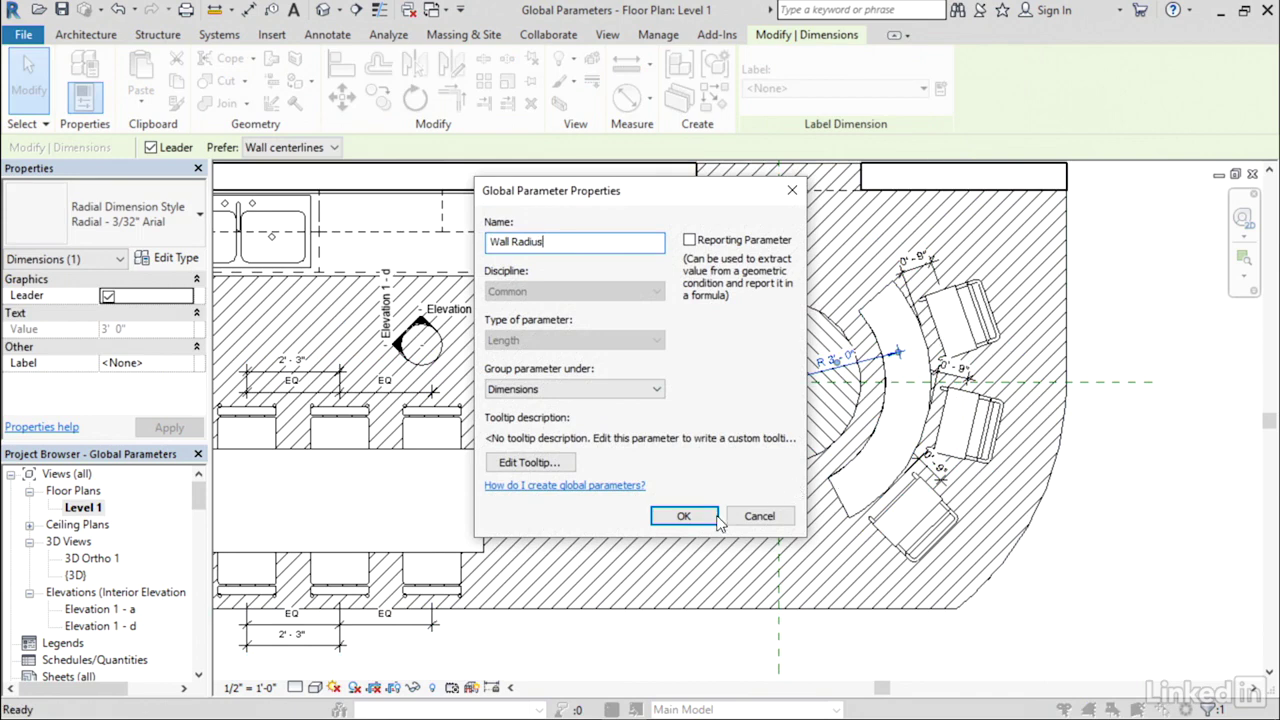
click(684, 516)
click(1094, 555)
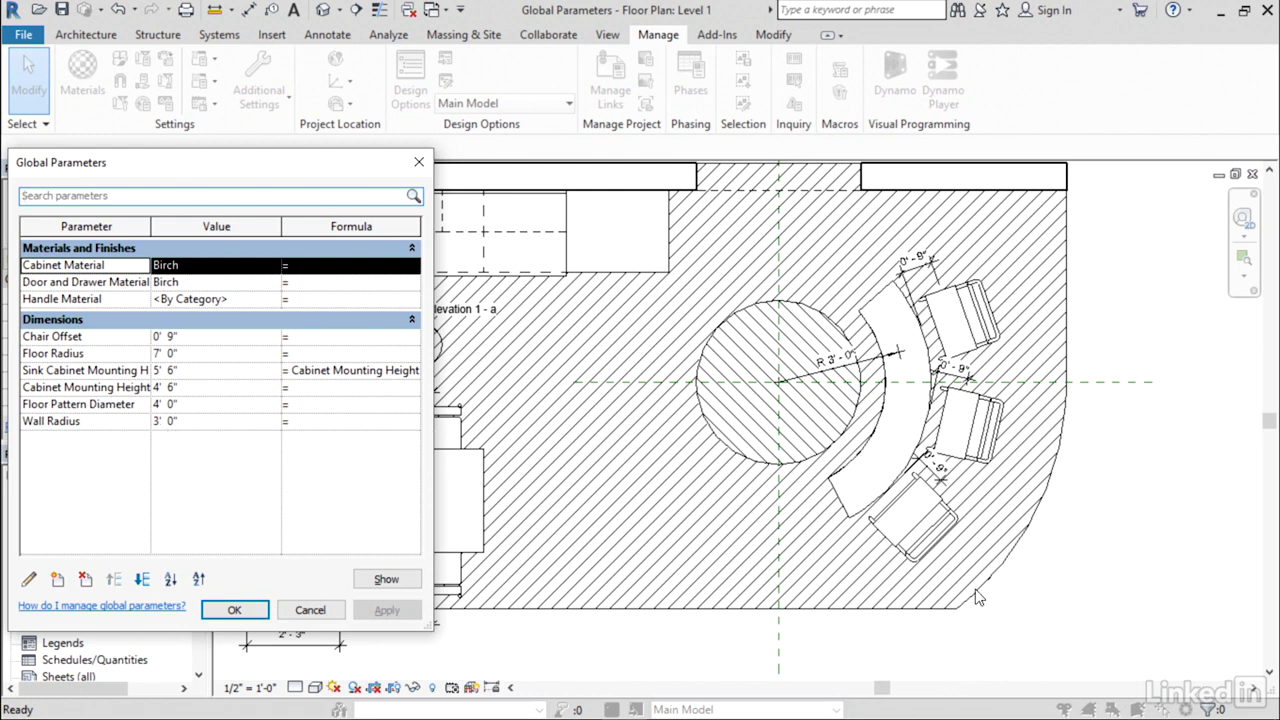
- Give Floor Radius the formula "= Wall Radius + 4'" and apply it
double_click(99, 423)
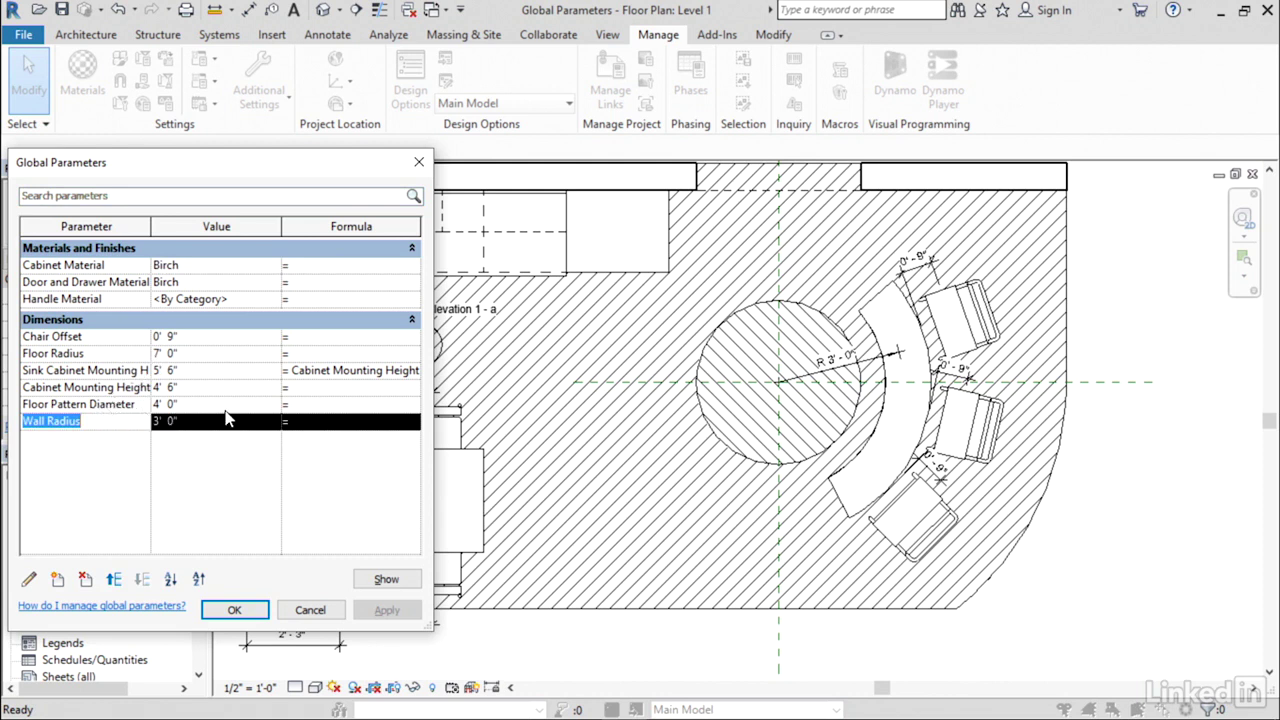
click(306, 357)
text(Wall Radius+4)
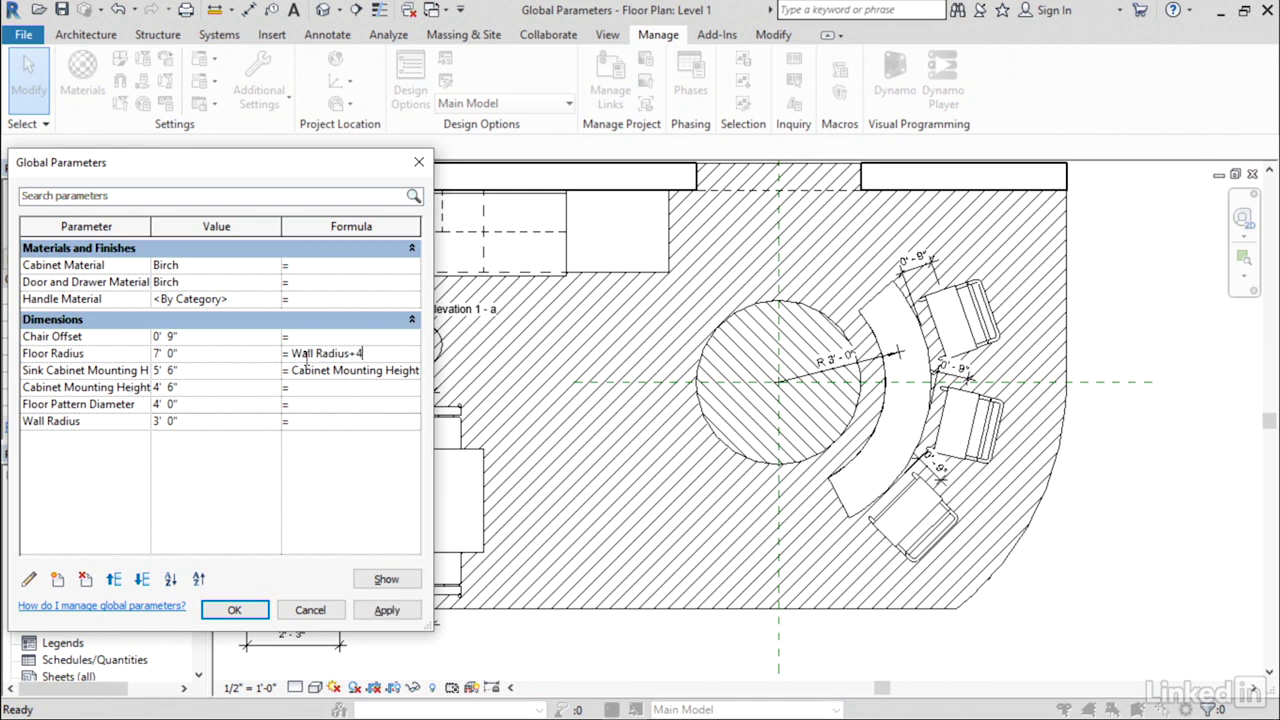
key(Return)
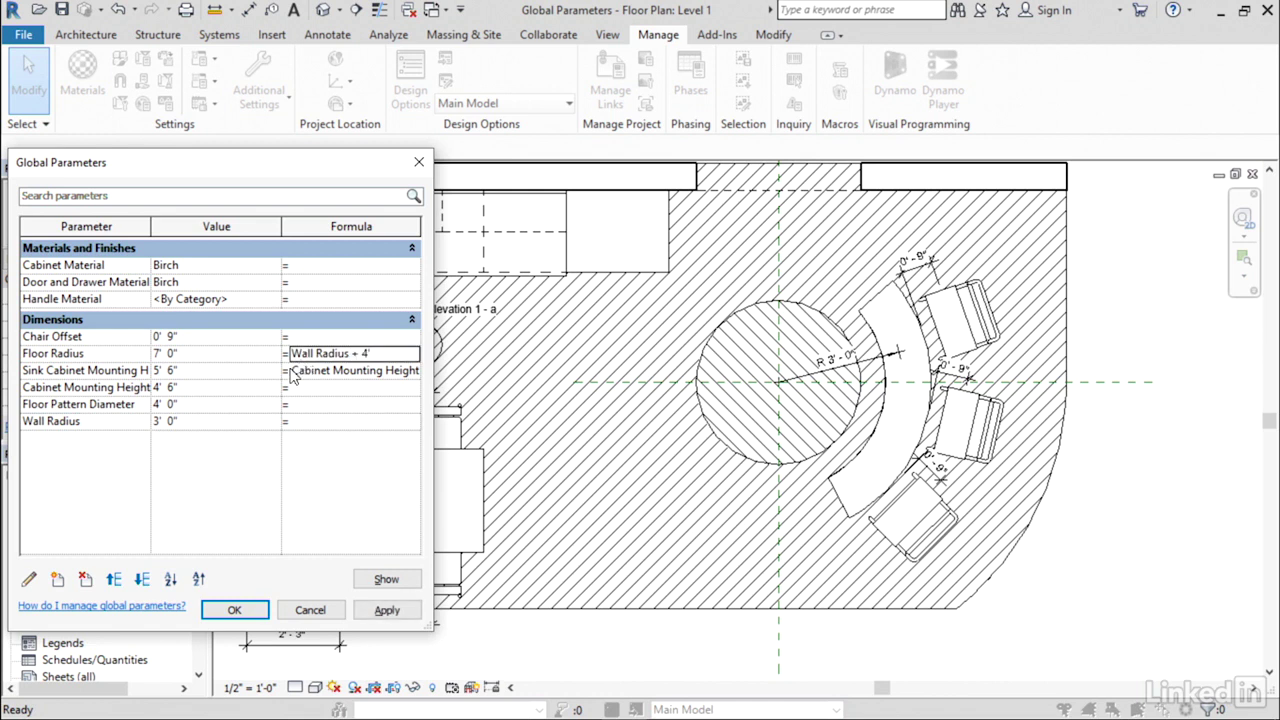
click(386, 610)
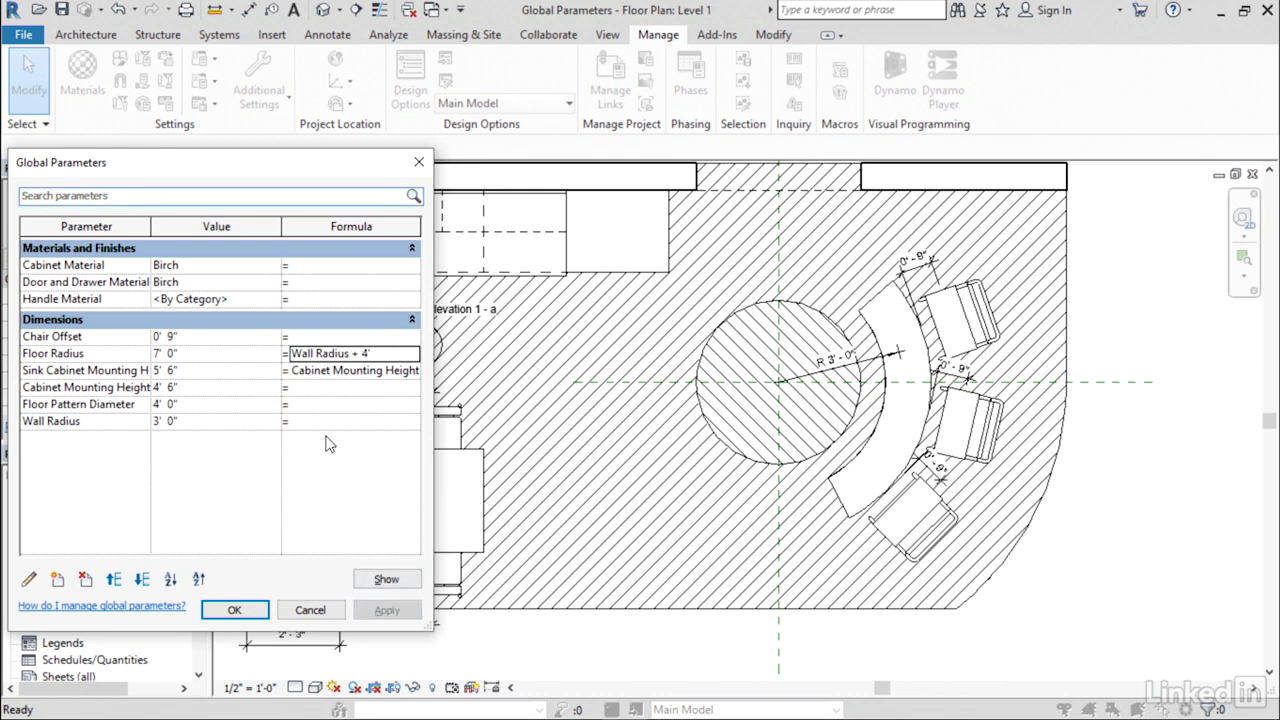
- Change Wall Radius to 4' 0", making Floor Radius 8' 0"
click(210, 422)
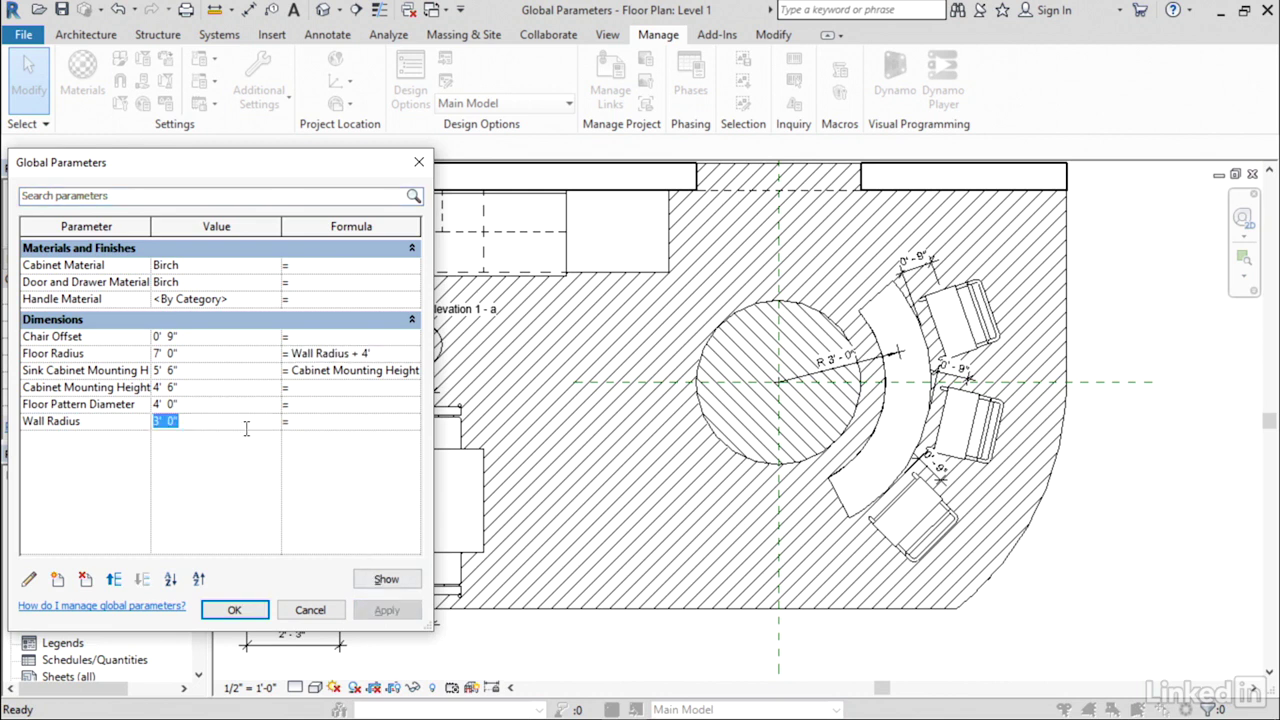
text(4)
key(Return)
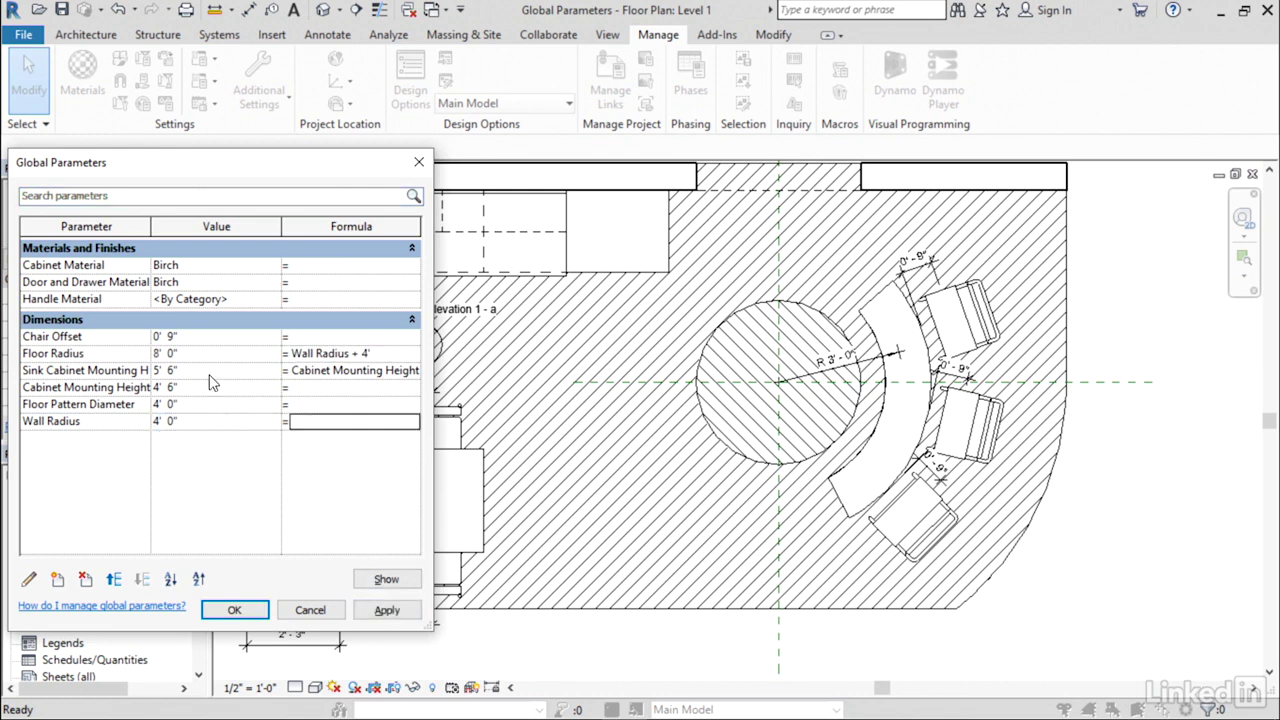
- Apply the 4' 0" wall radius, then try a 2' 0" Chair Offset and apply it
click(380, 614)
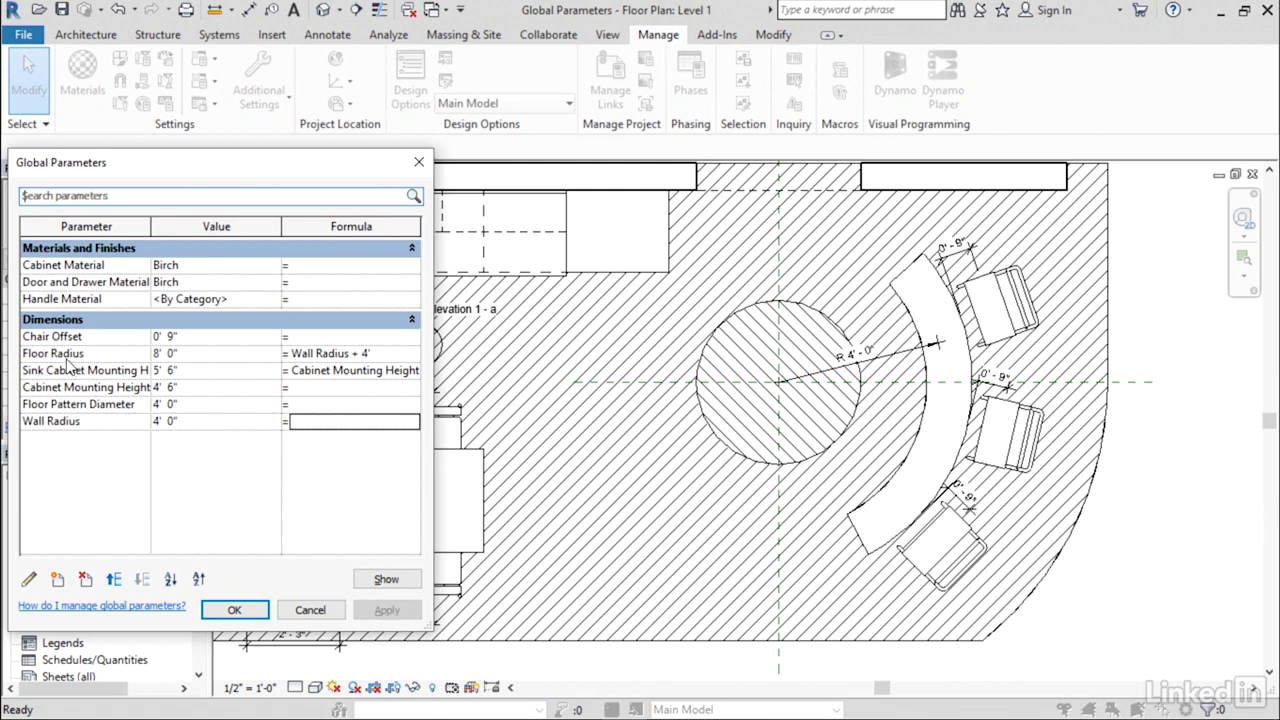
click(203, 340)
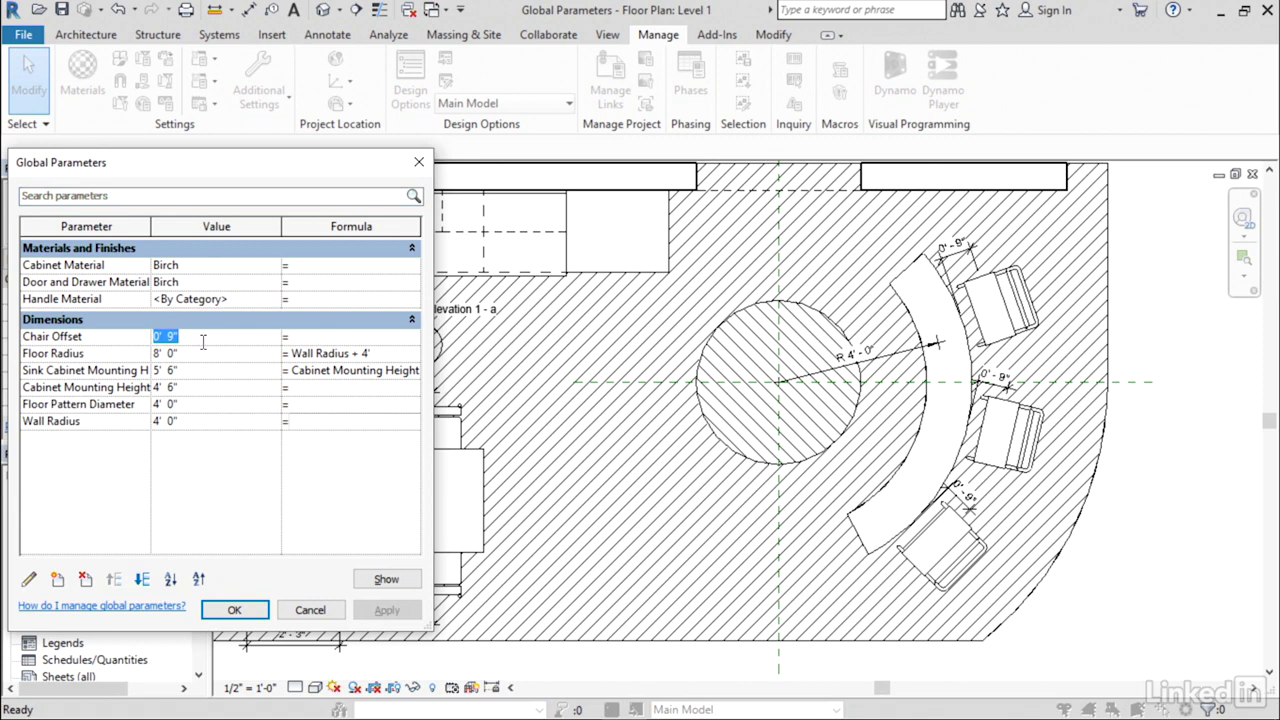
text(2)
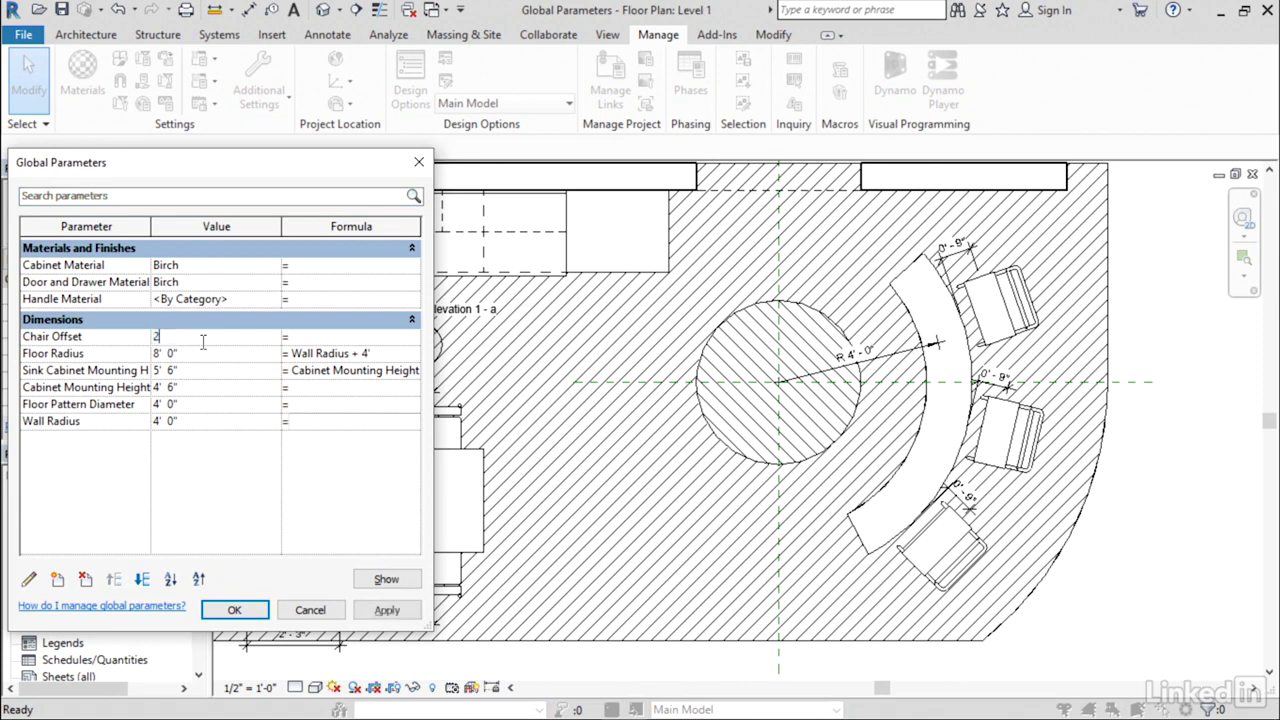
key(Tab)
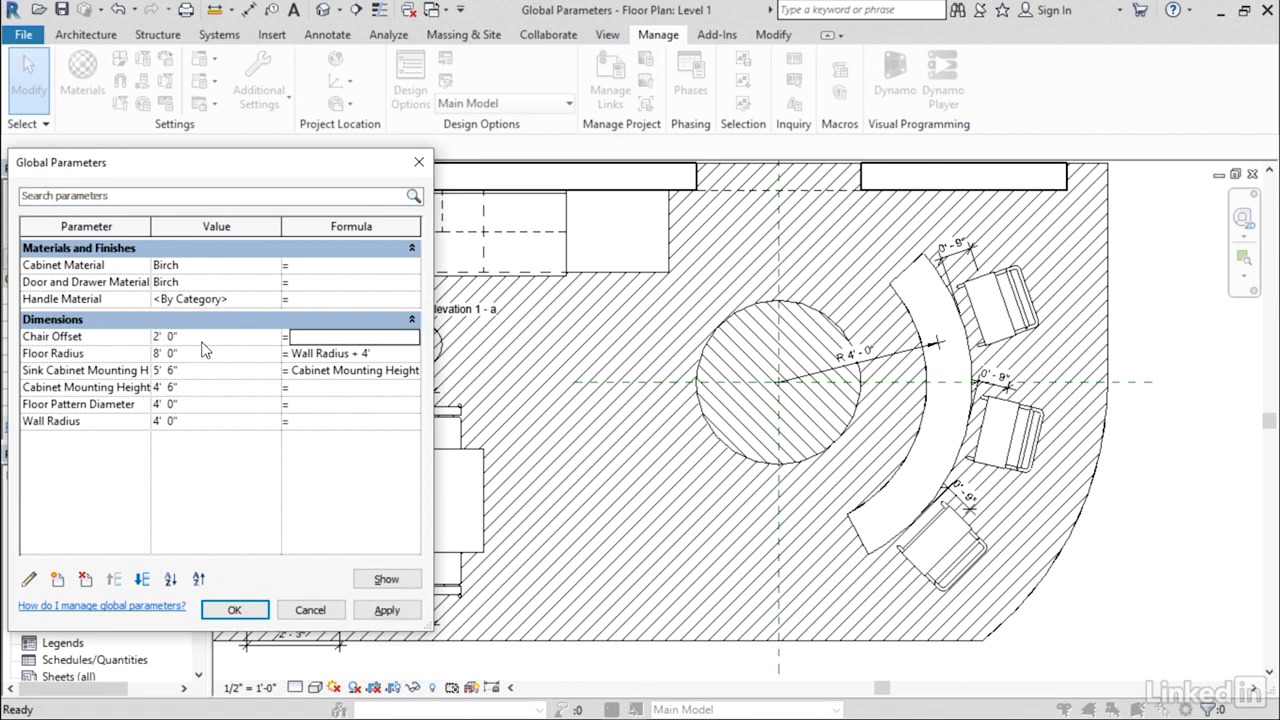
click(410, 608)
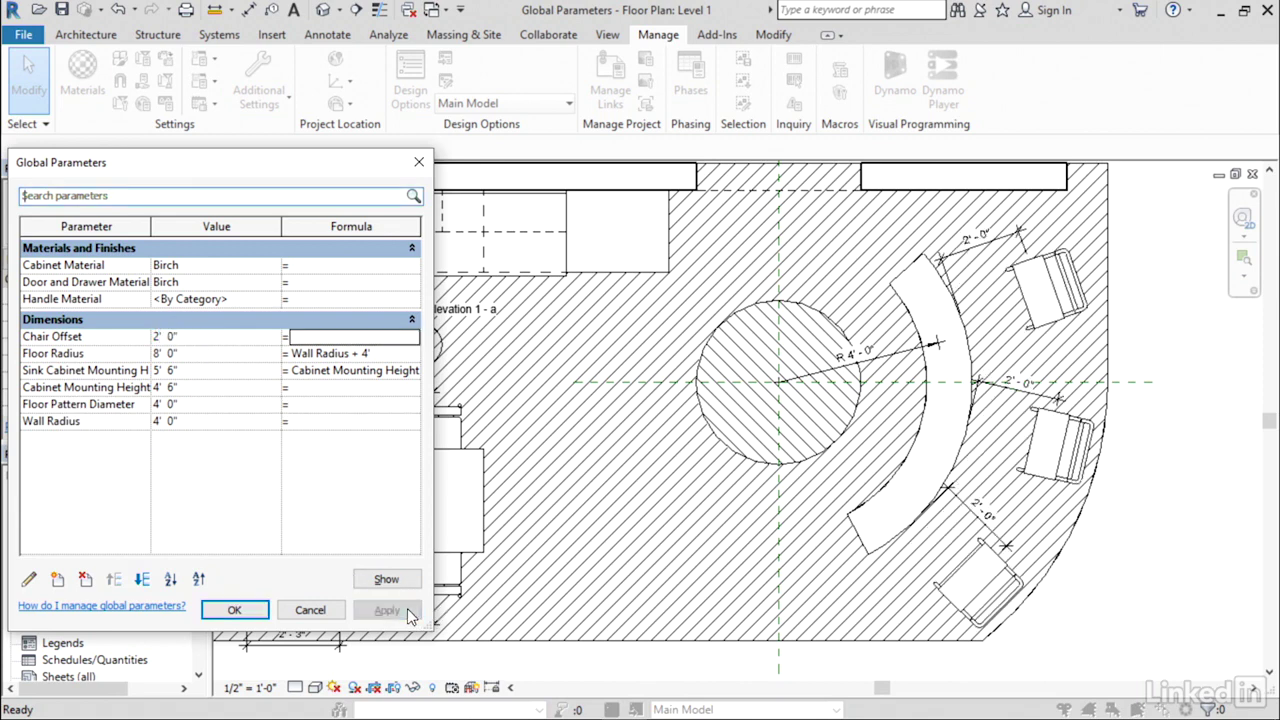
- Change Chair Offset to 0' 6" and apply it
click(200, 338)
text(6")
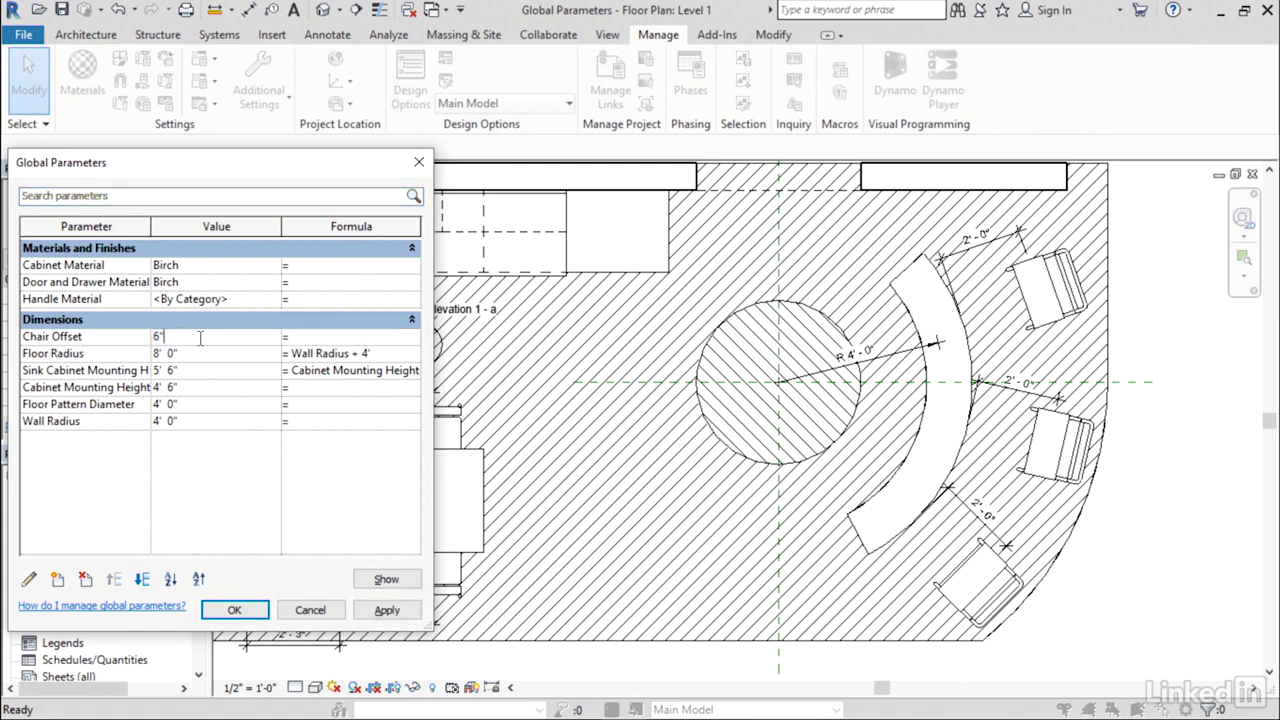
key(Tab)
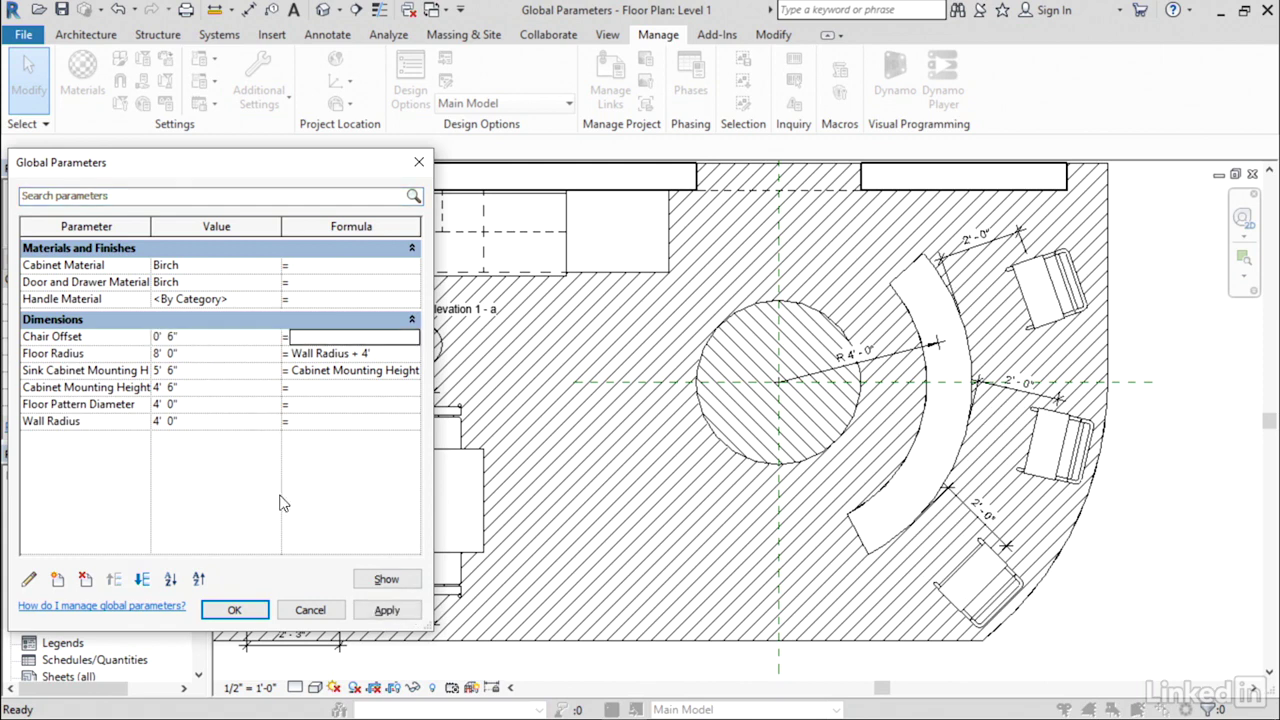
click(380, 611)
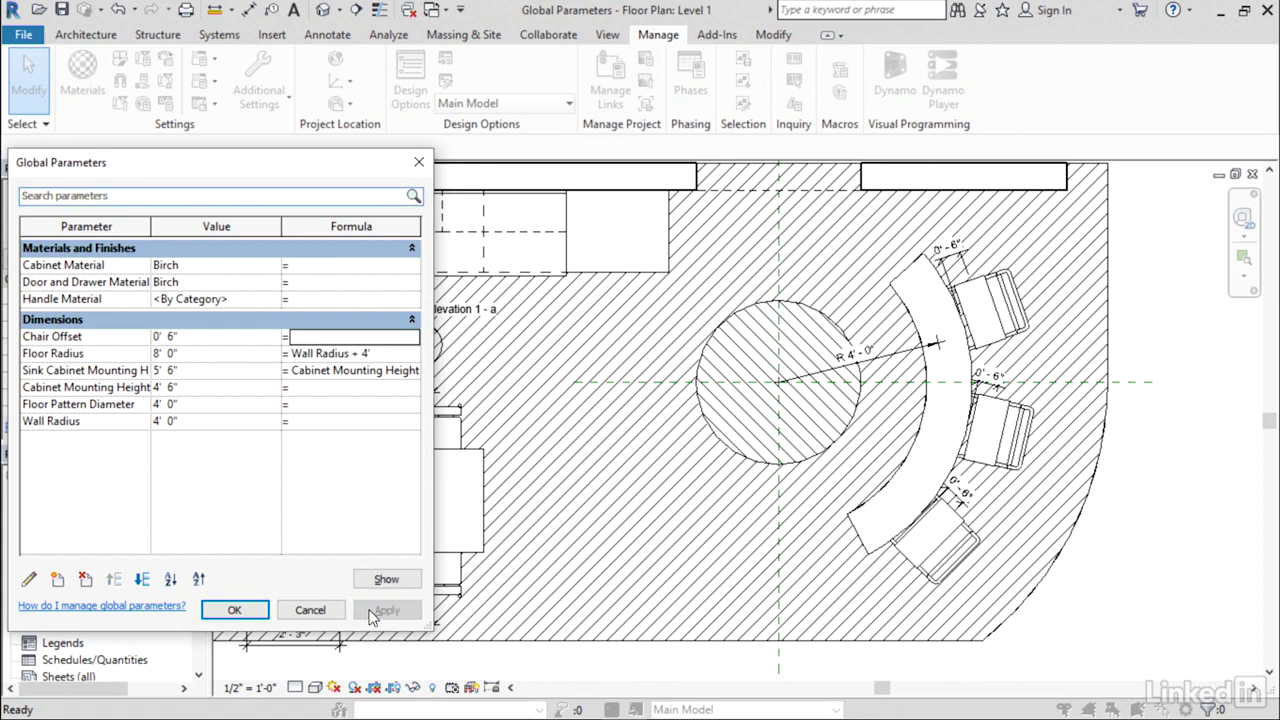
- Close the Global Parameters dialog and zoom in on the dining table
click(234, 610)
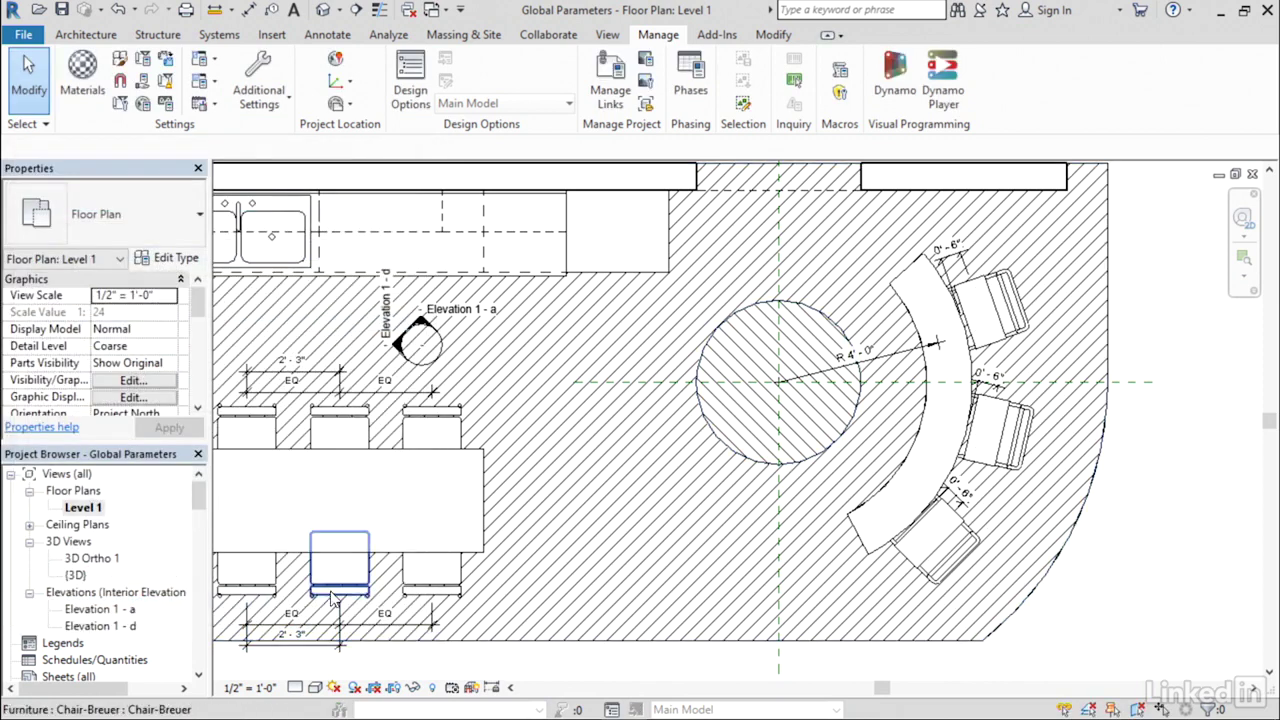
middle_drag(390, 596, 632, 528)
scroll(700, 620, up, 2)
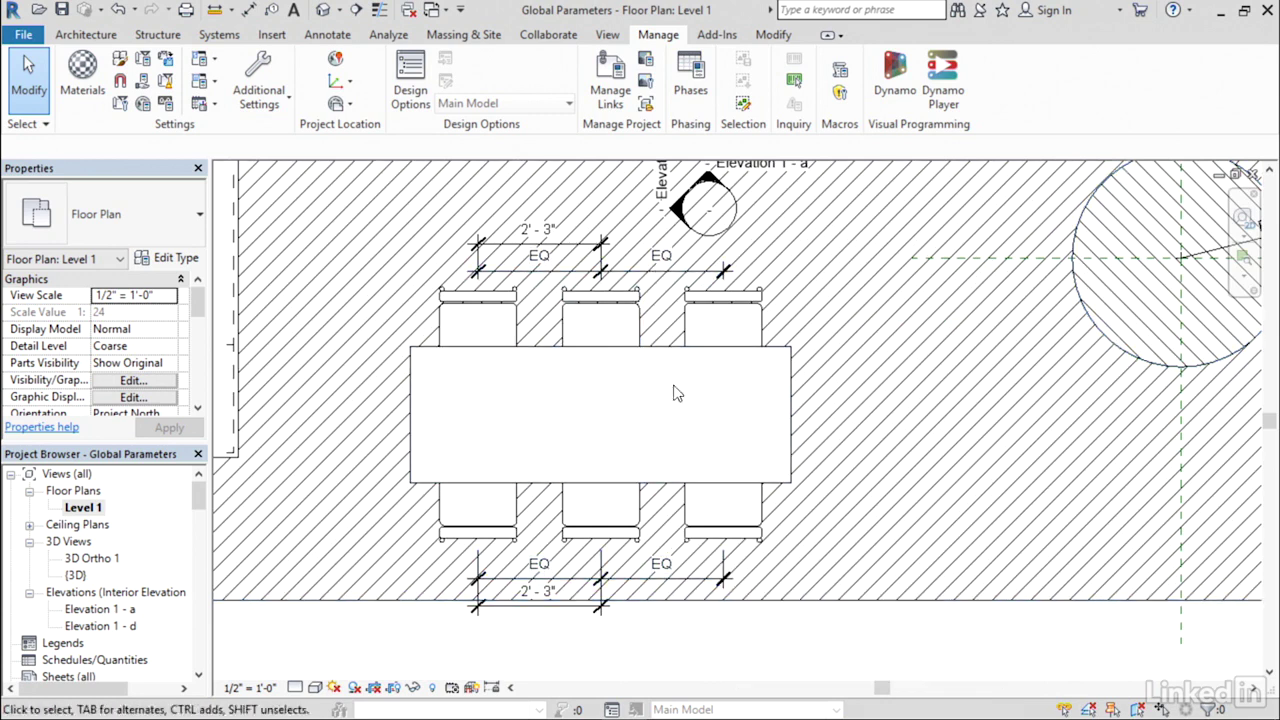
- Test-move the lower-right chair, undo the move, and select the bottom 2' 3" dimension
click(760, 516)
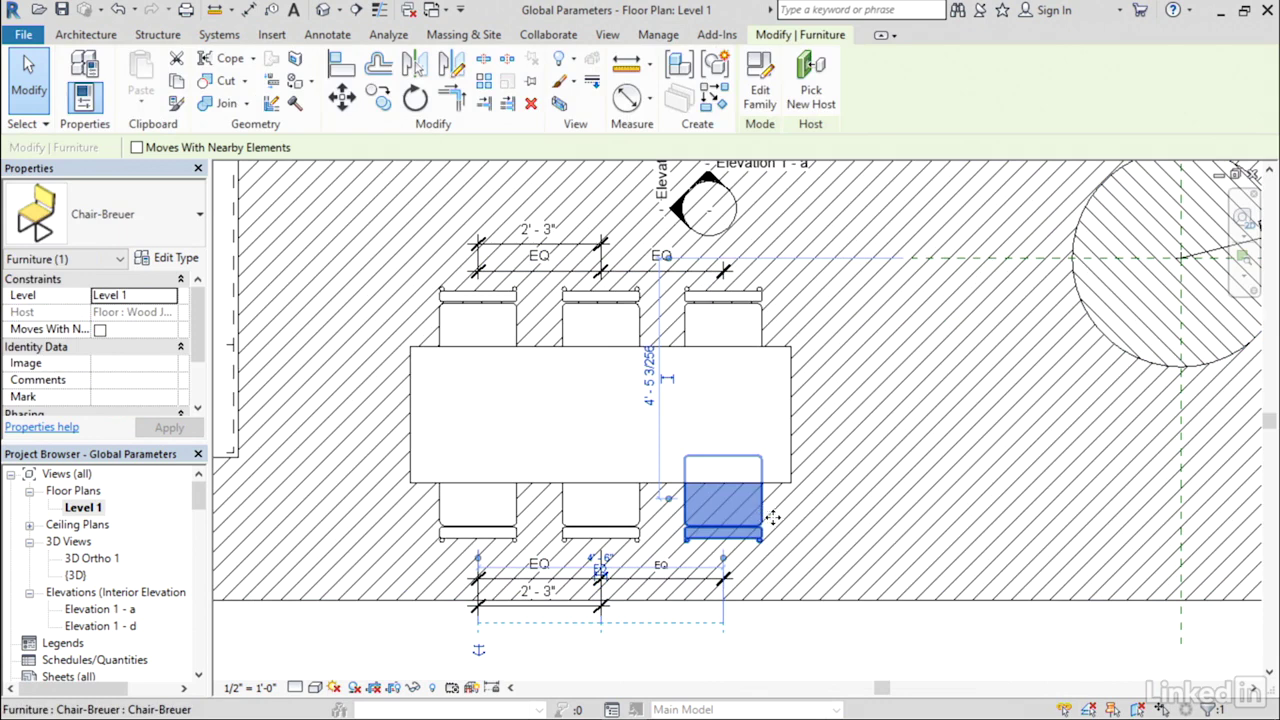
drag(762, 516, 810, 515)
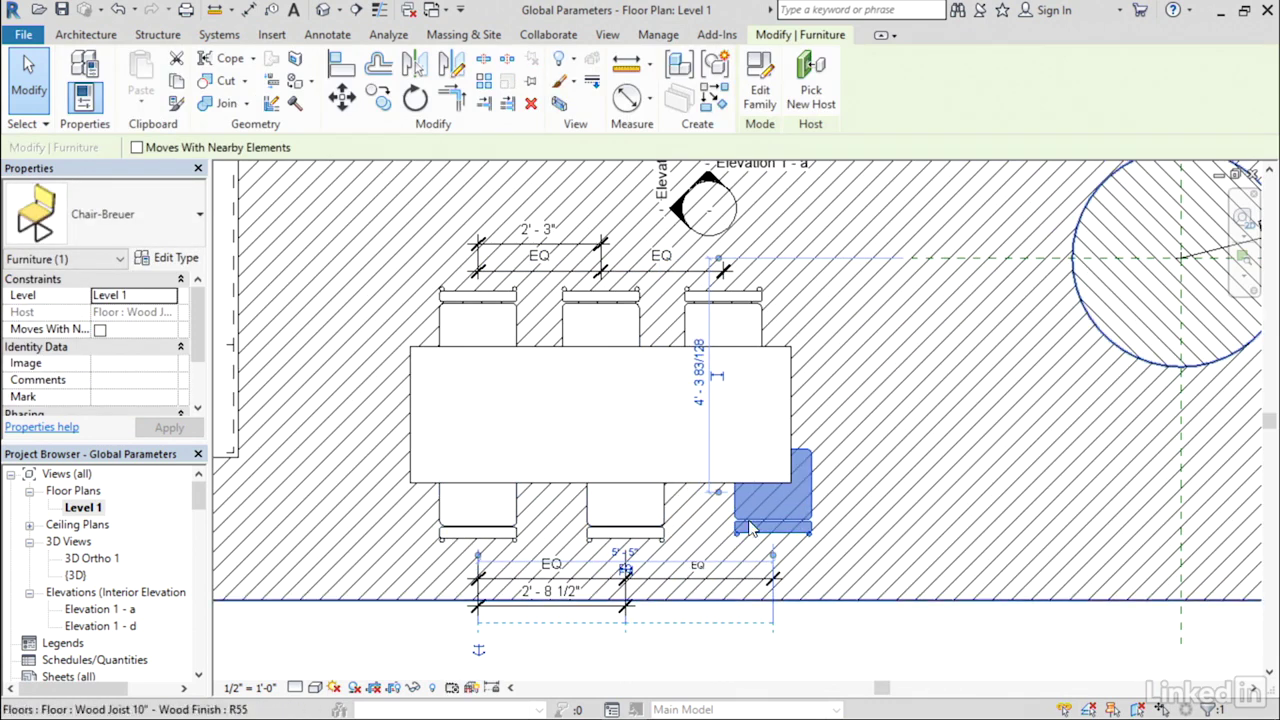
key(ctrl+z)
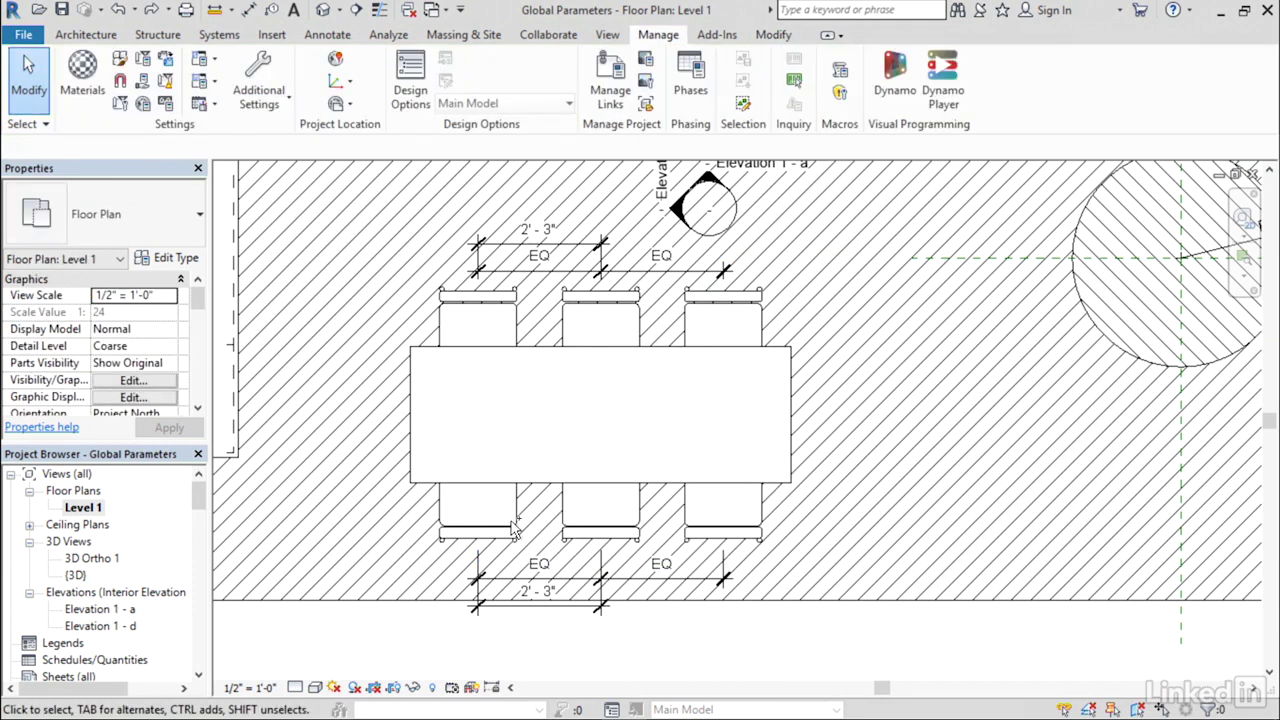
click(603, 613)
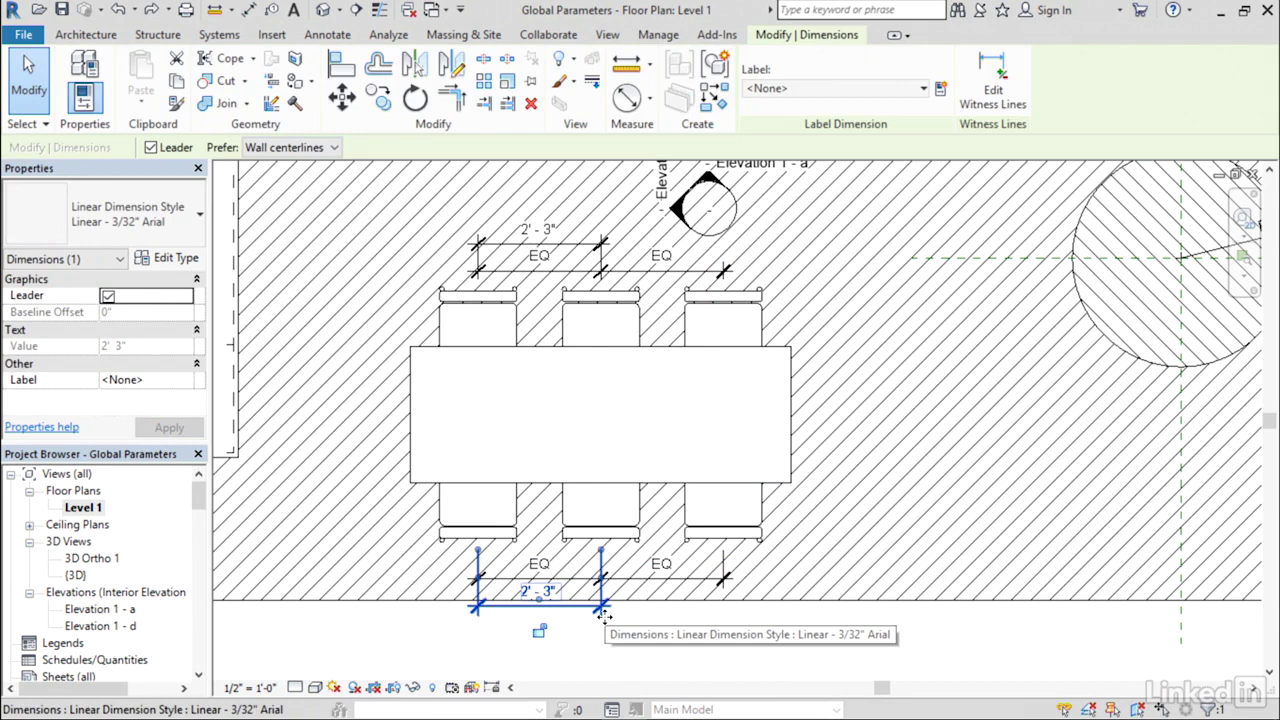
- Label the top and bottom 2' 3" chair dimensions with a new 'Chair Spacing' global parameter, then reopen Global Parameters
ctrl+click(597, 246)
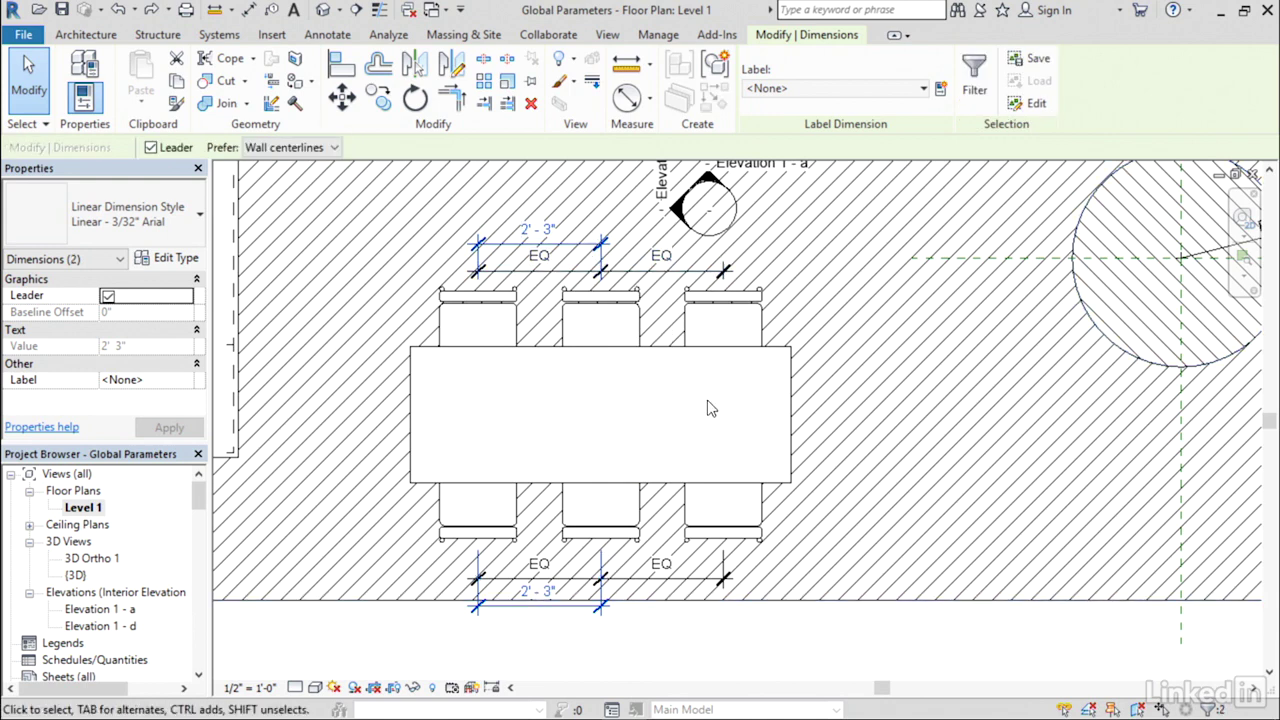
click(940, 88)
text(Chair Spacing)
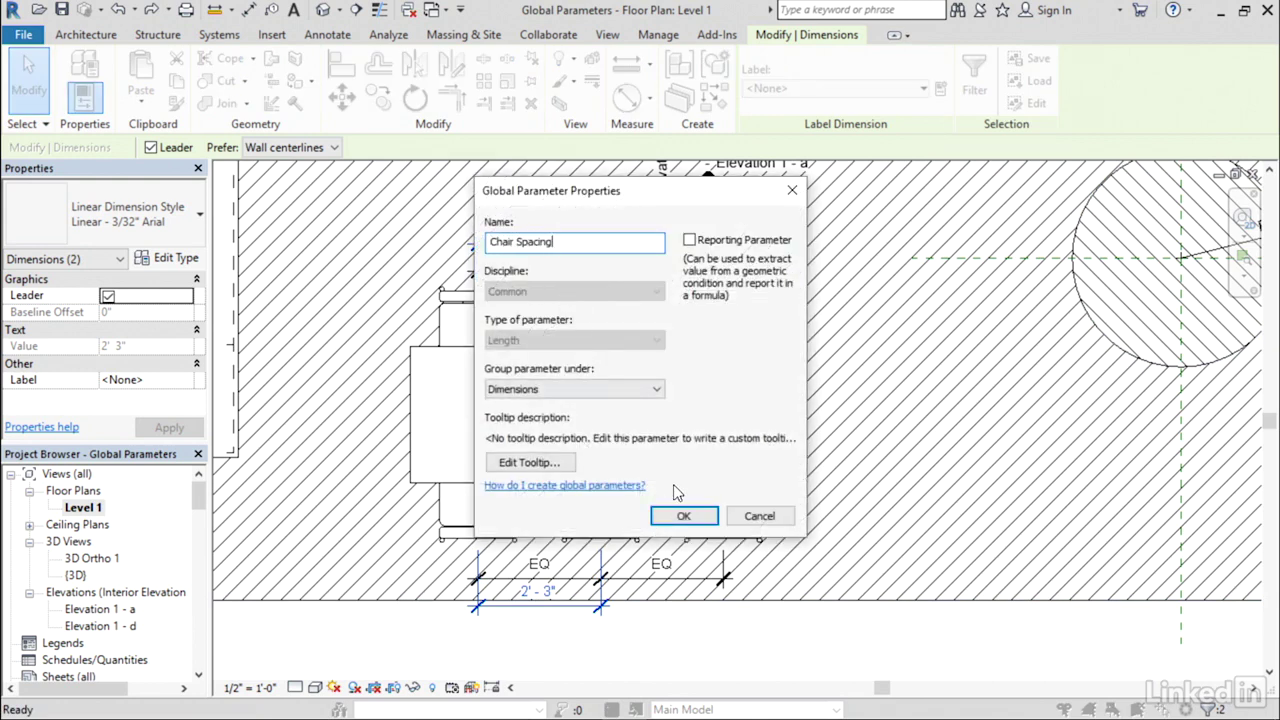
click(682, 515)
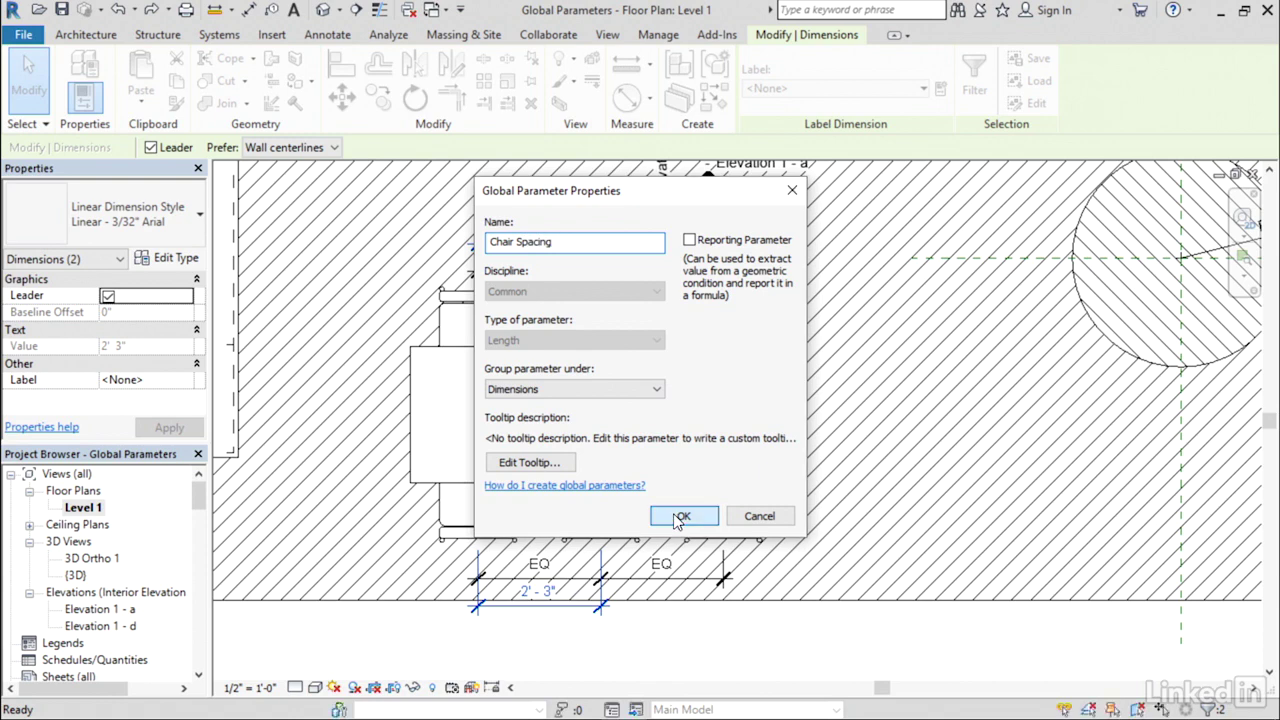
click(581, 597)
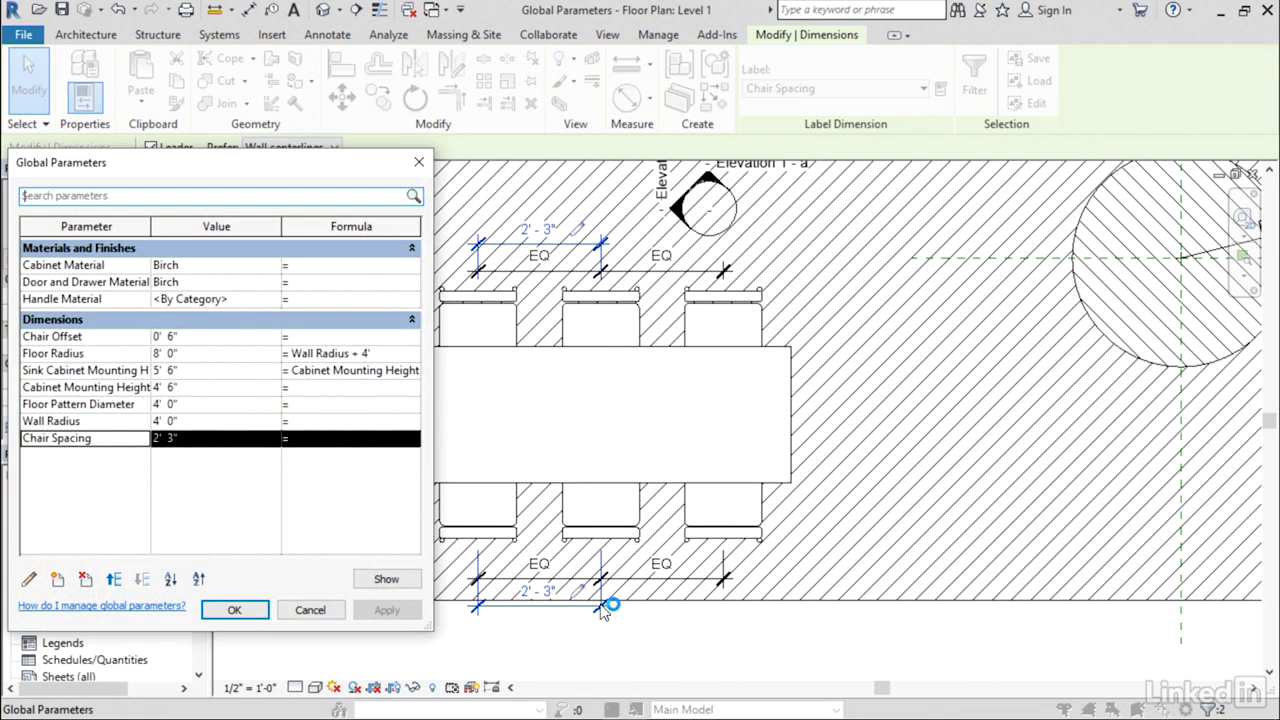
- Try Chair Spacing at 2' 0" and then 3' 0", applying each value to the chairs
click(196, 439)
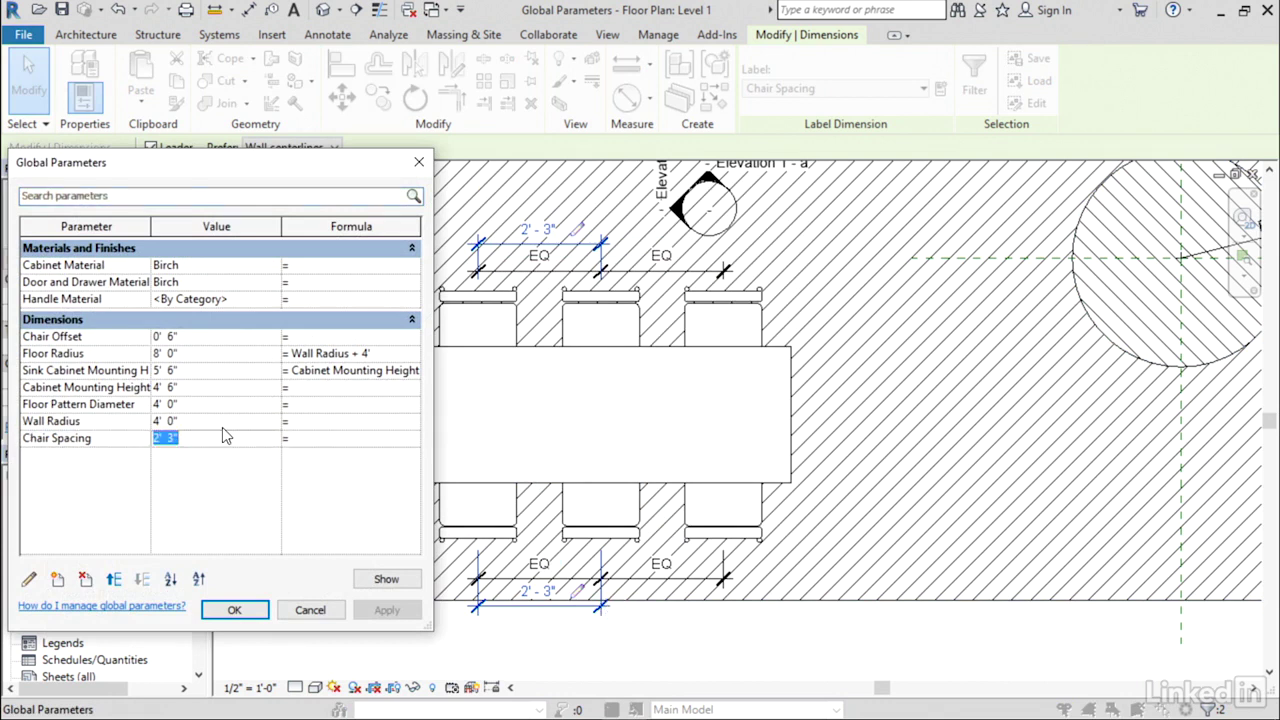
text(2)
key(Tab)
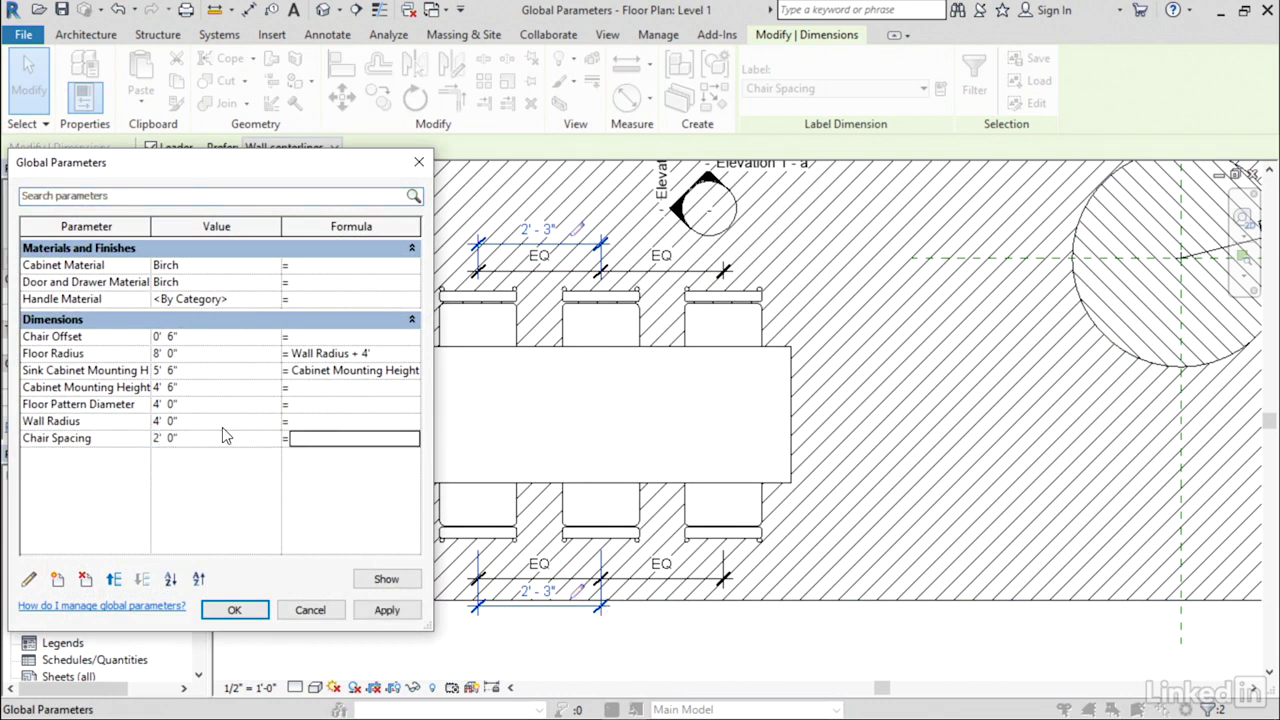
click(388, 612)
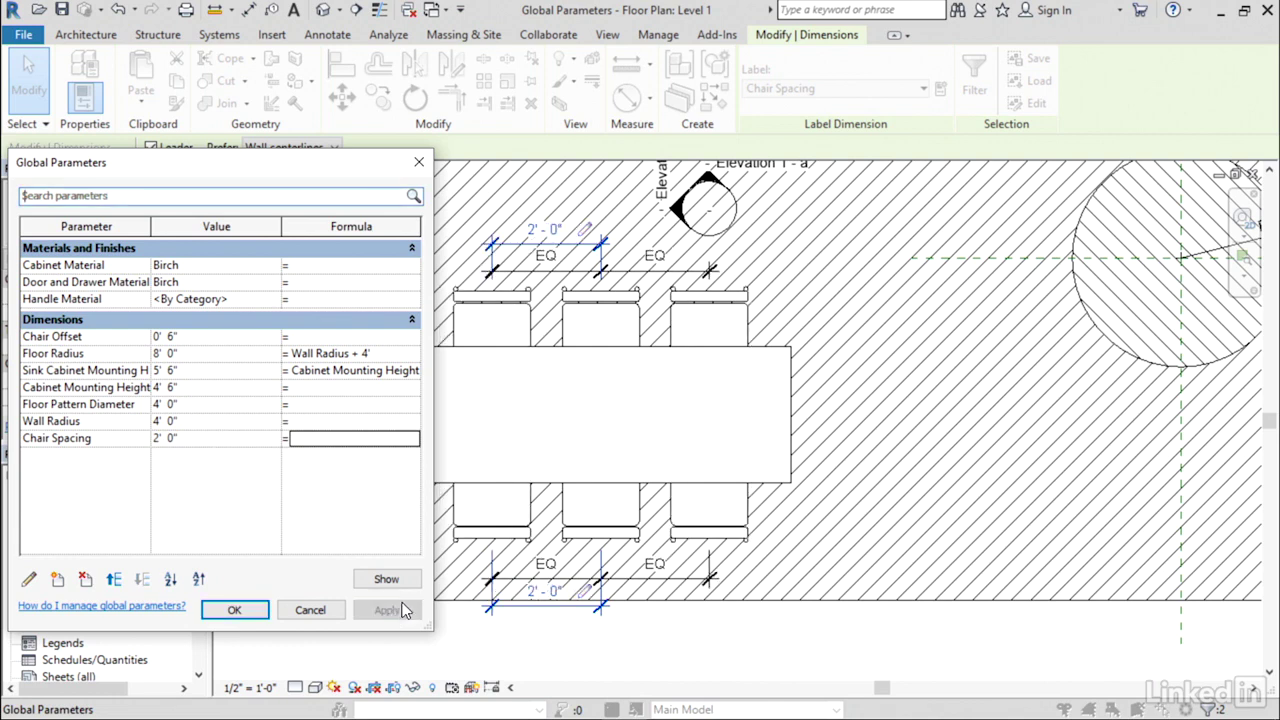
click(212, 439)
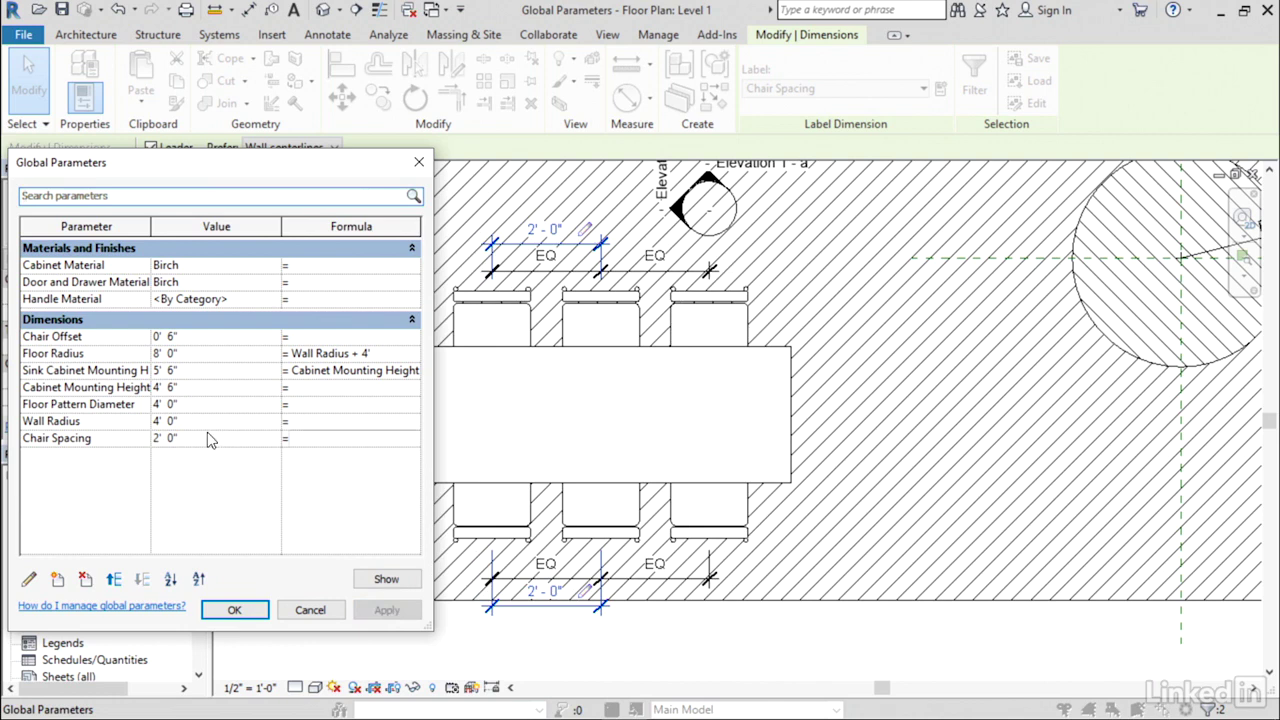
text(3)
key(Tab)
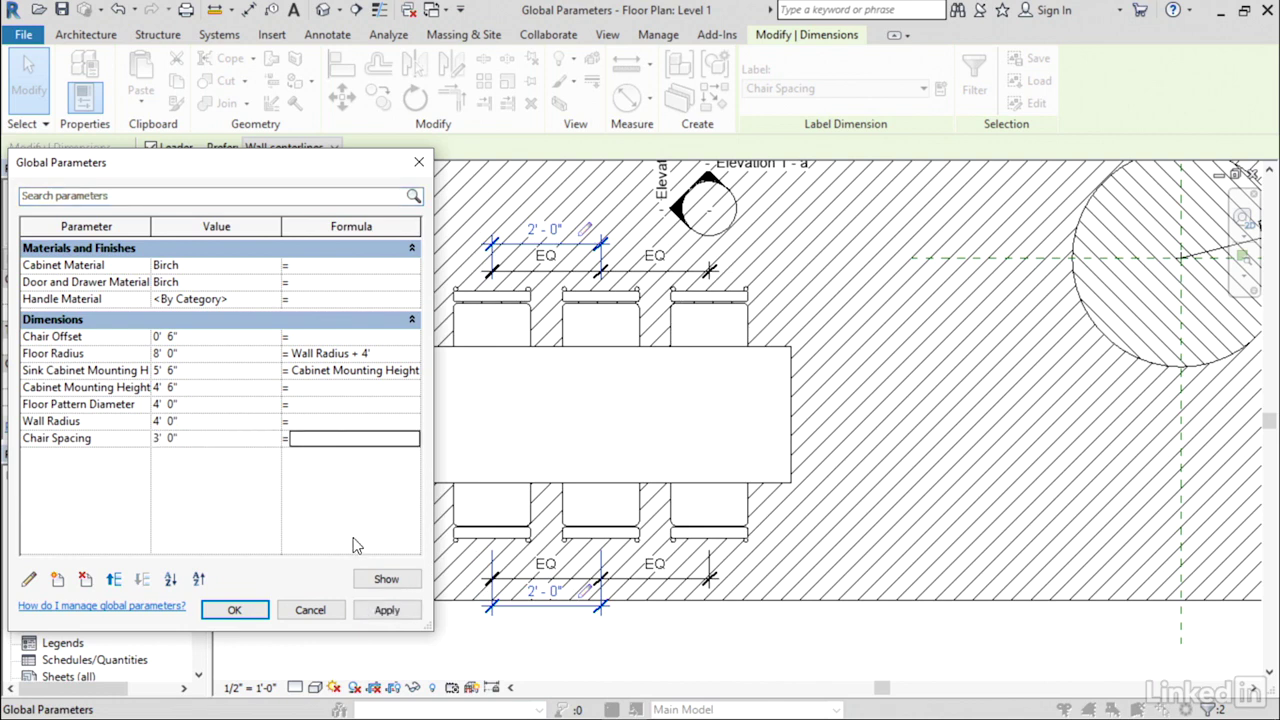
click(390, 619)
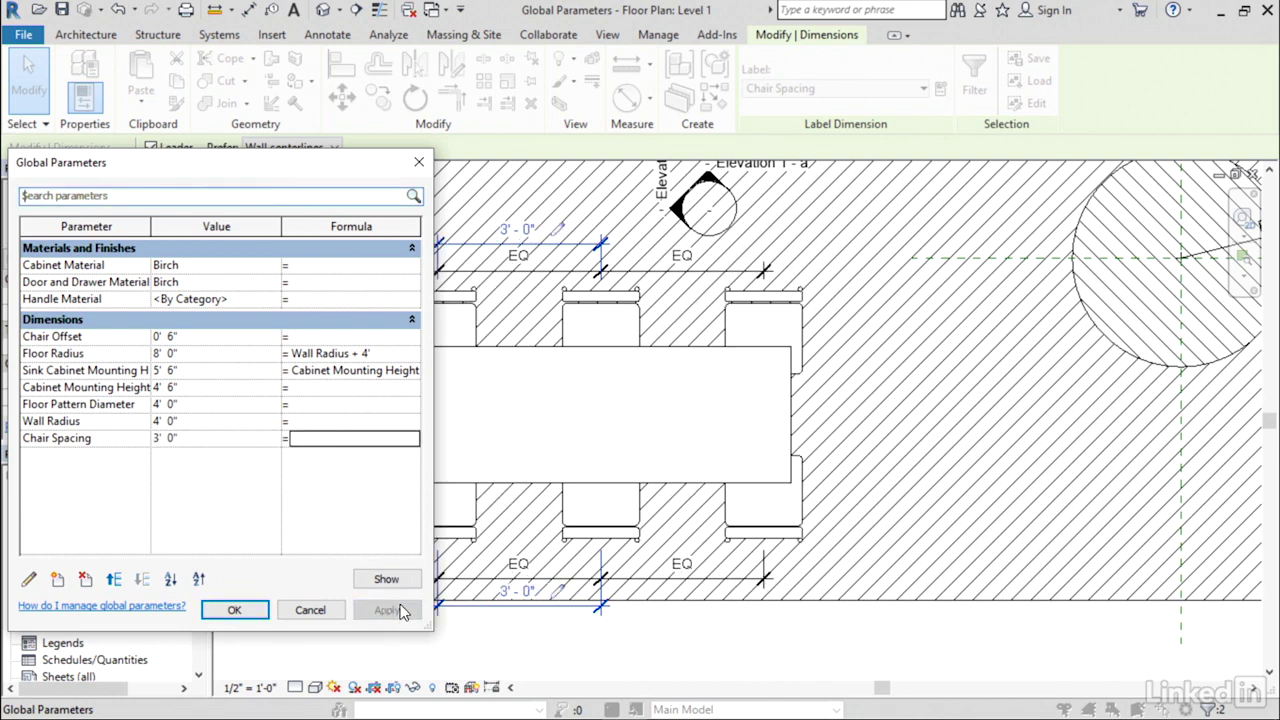
- Set Chair Spacing back to 2' 0", apply it, close the dialog and clear the selection
click(213, 439)
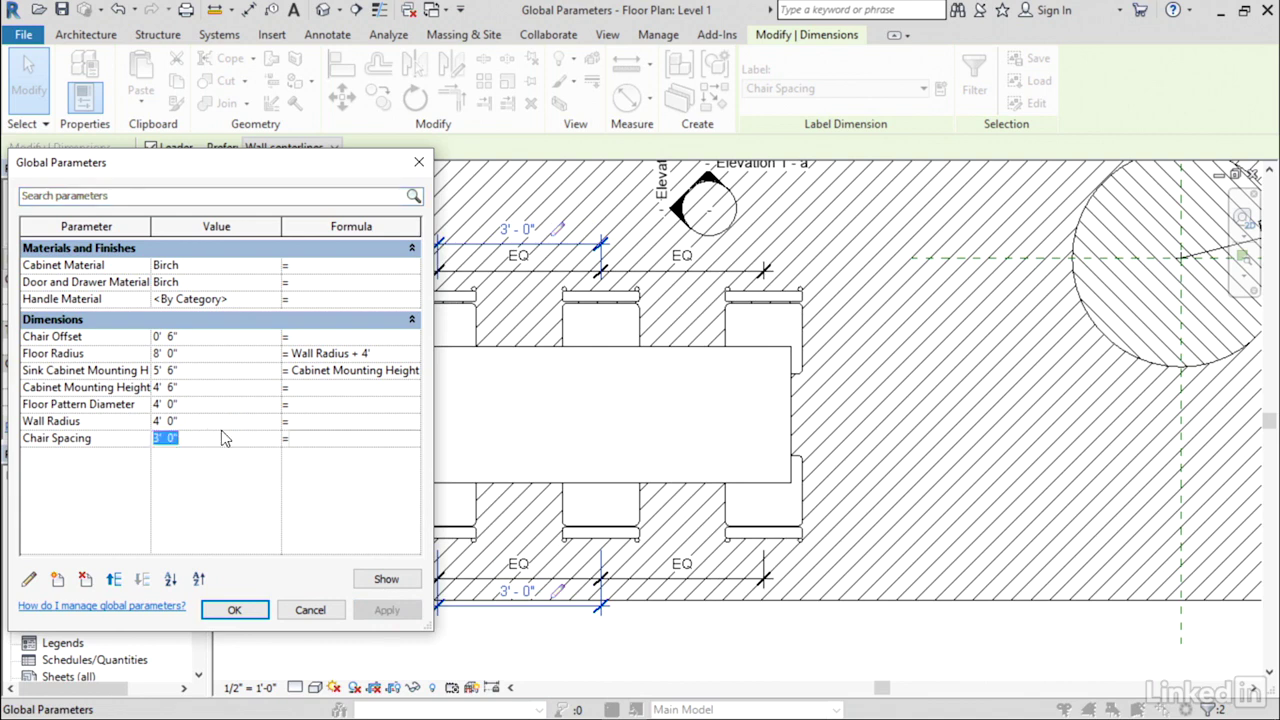
text(2)
key(Tab)
click(385, 610)
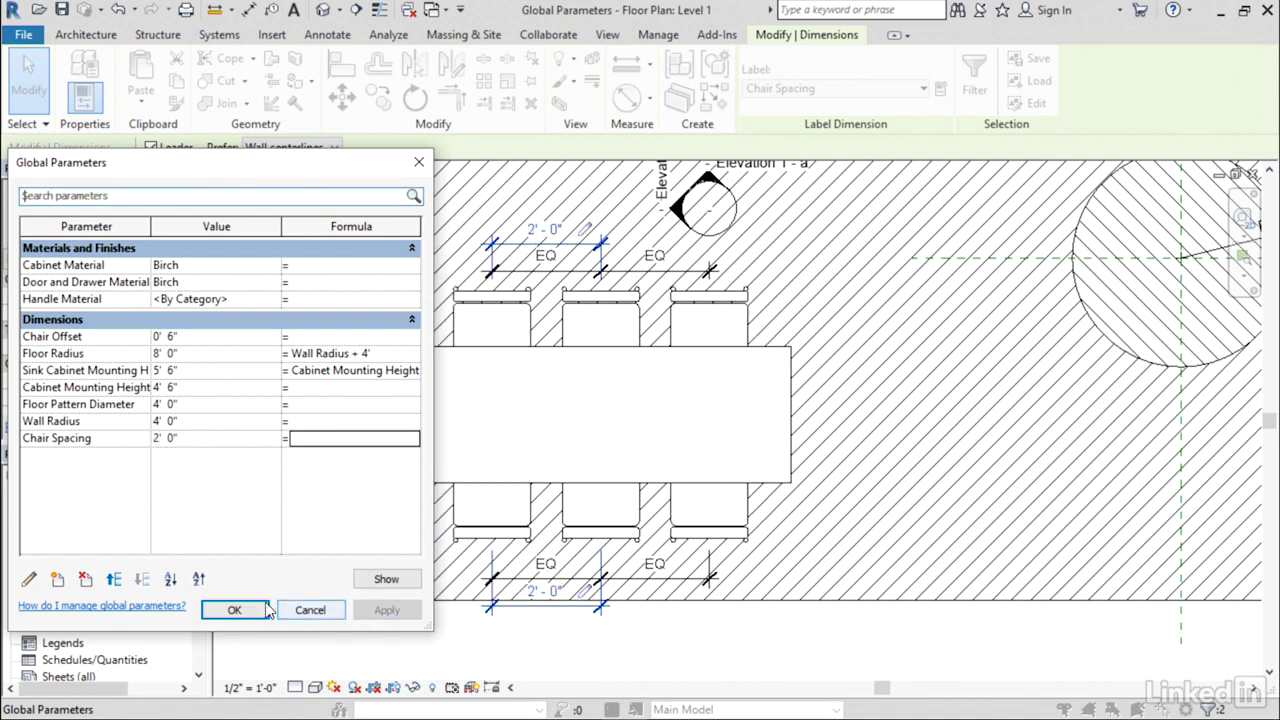
click(251, 610)
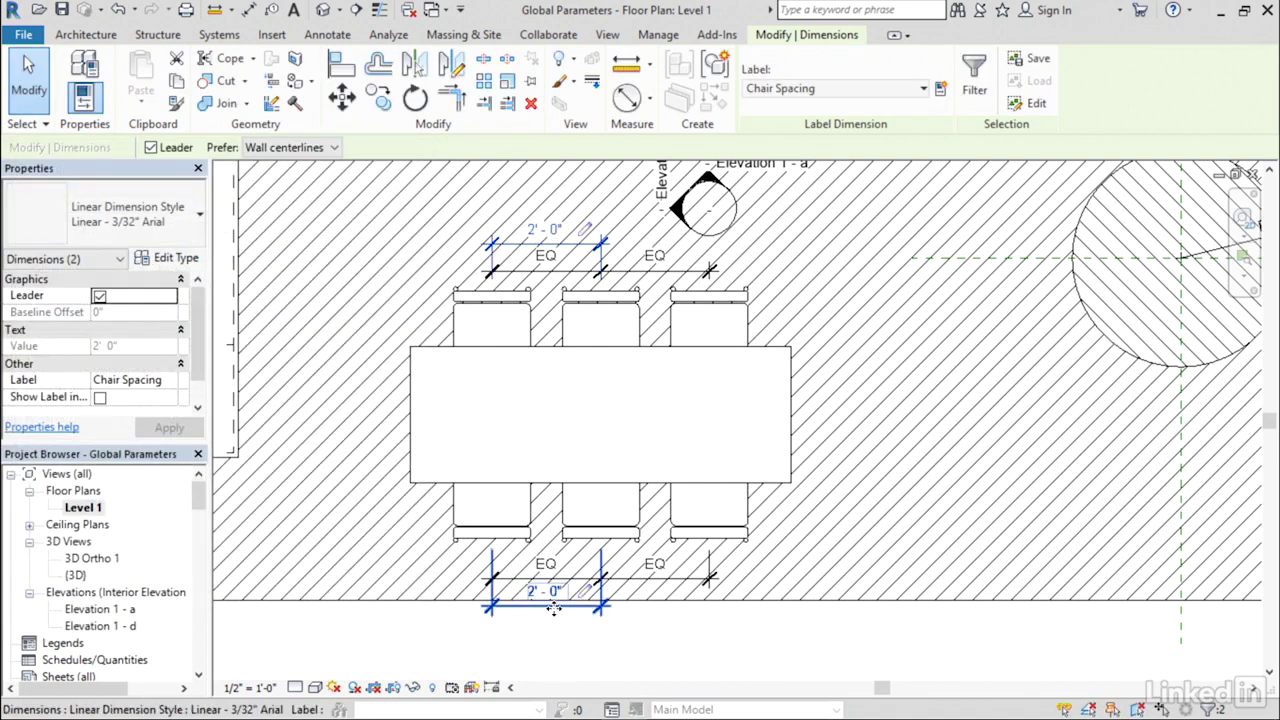
click(548, 652)
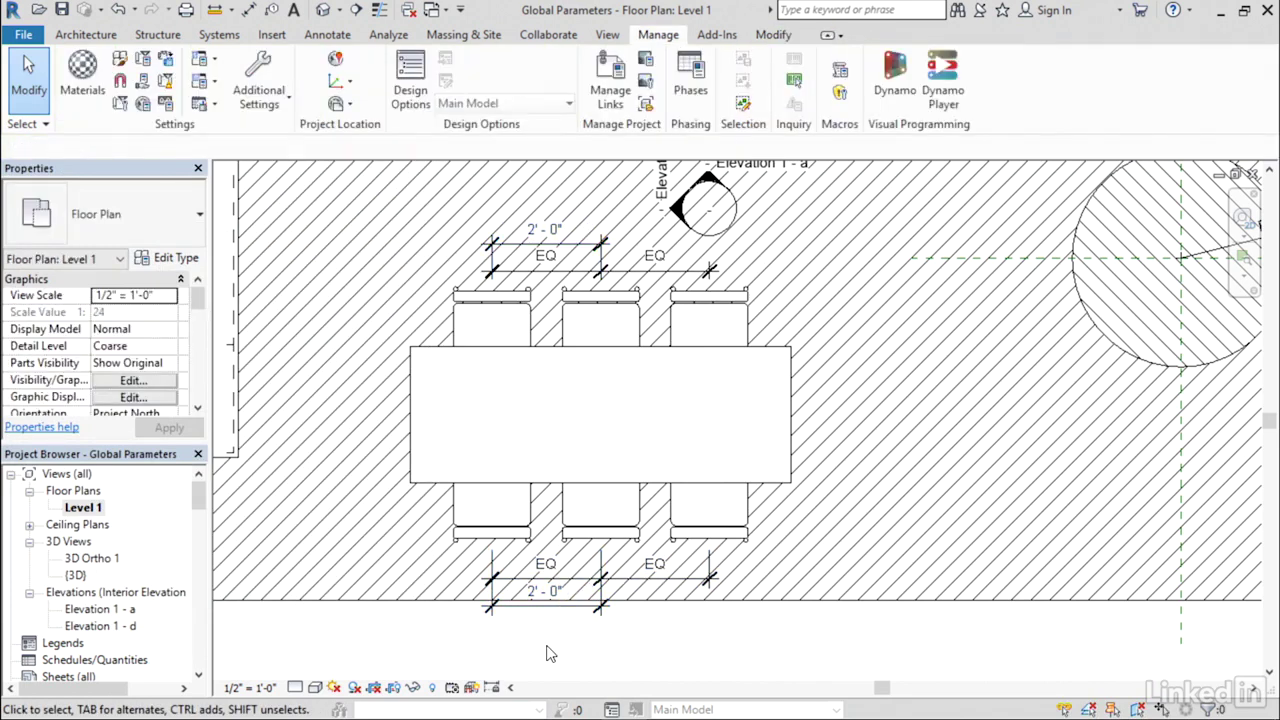